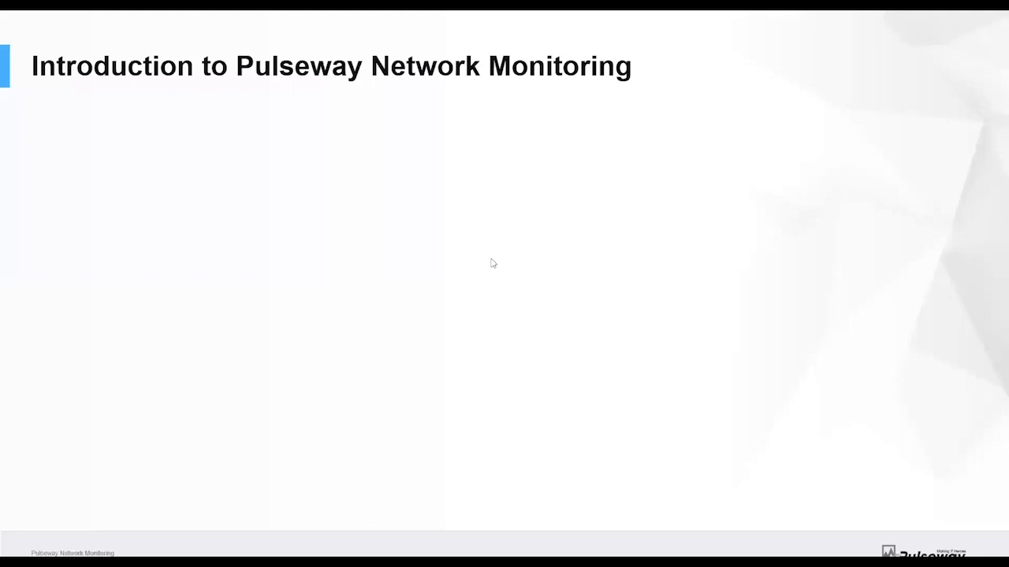
{"action": "left_click", "coordinate": [490, 262]}
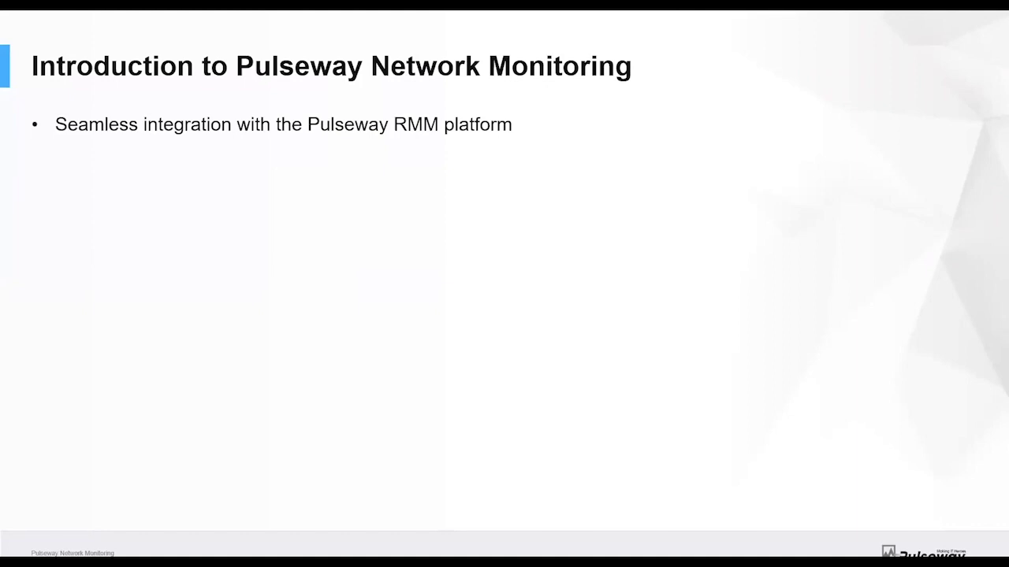
{"action": "left_click", "coordinate": [519, 332]}
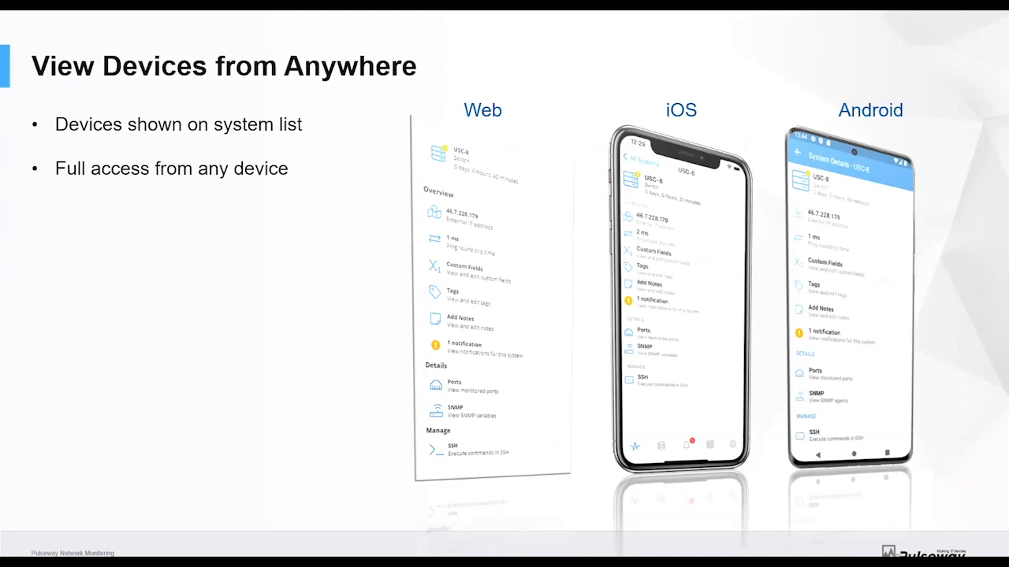
{"action": "key", "text": "Right"}
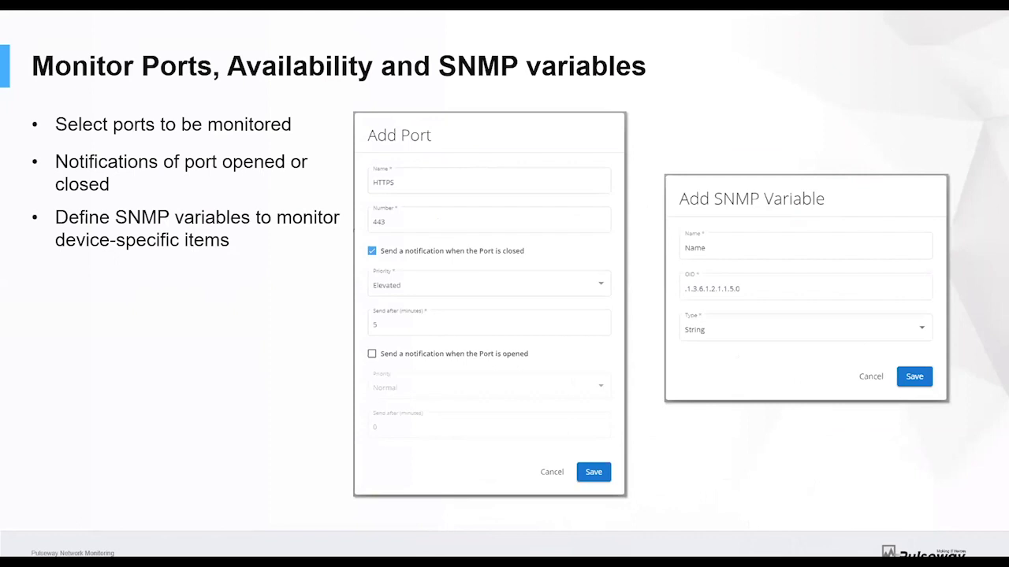
{"action": "key", "text": "Right"}
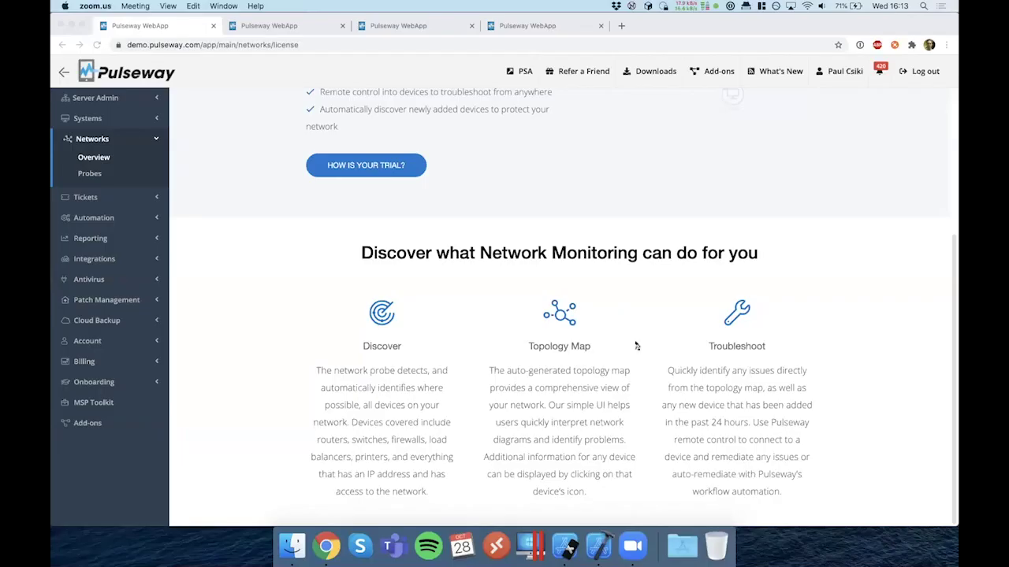
Step: Open the list of network probes and browse through it
{"action": "left_click", "coordinate": [637, 345]}
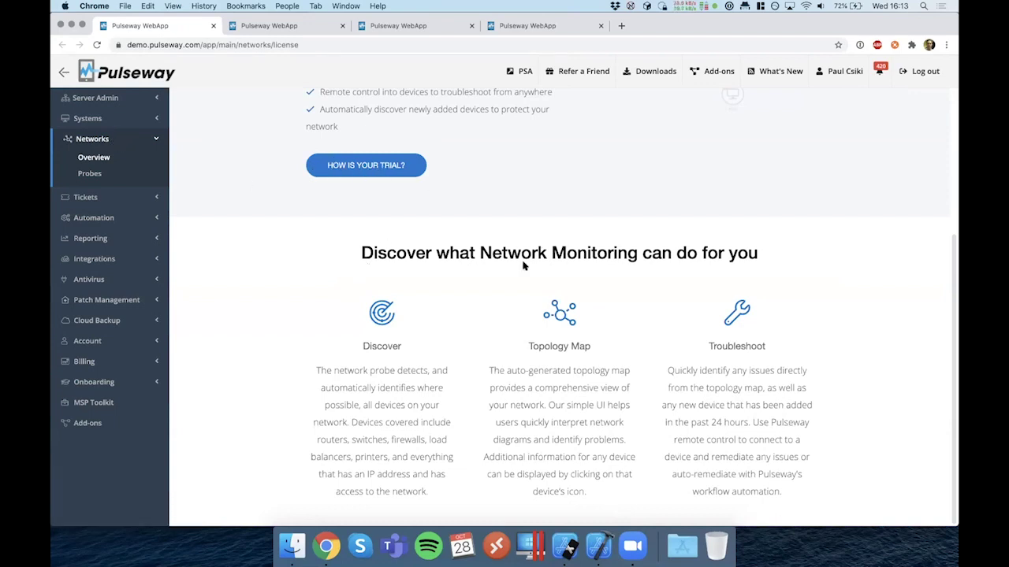
{"action": "left_click", "coordinate": [90, 174]}
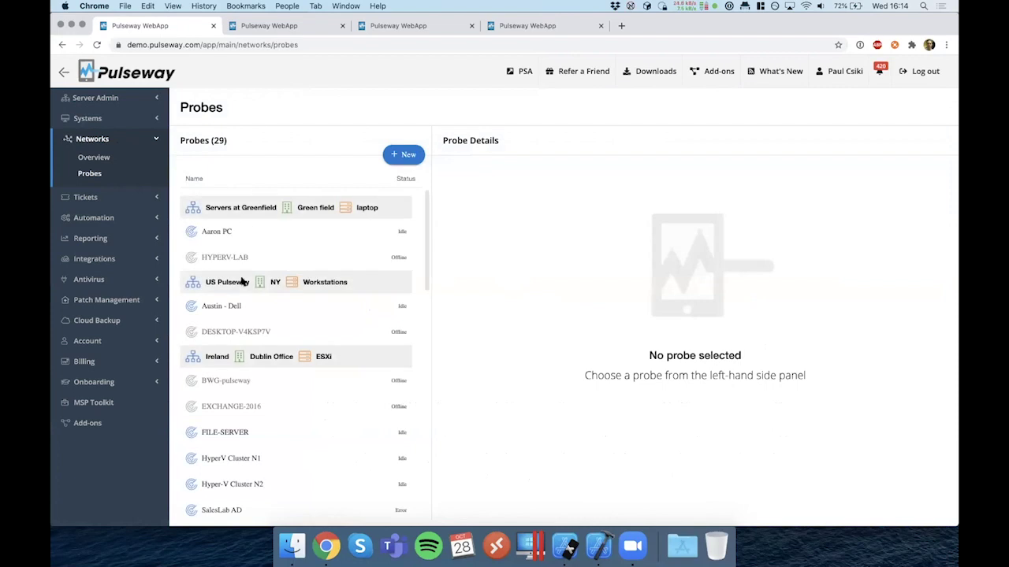
{"action": "scroll", "coordinate": [257, 413], "scroll_direction": "down", "scroll_amount": 3}
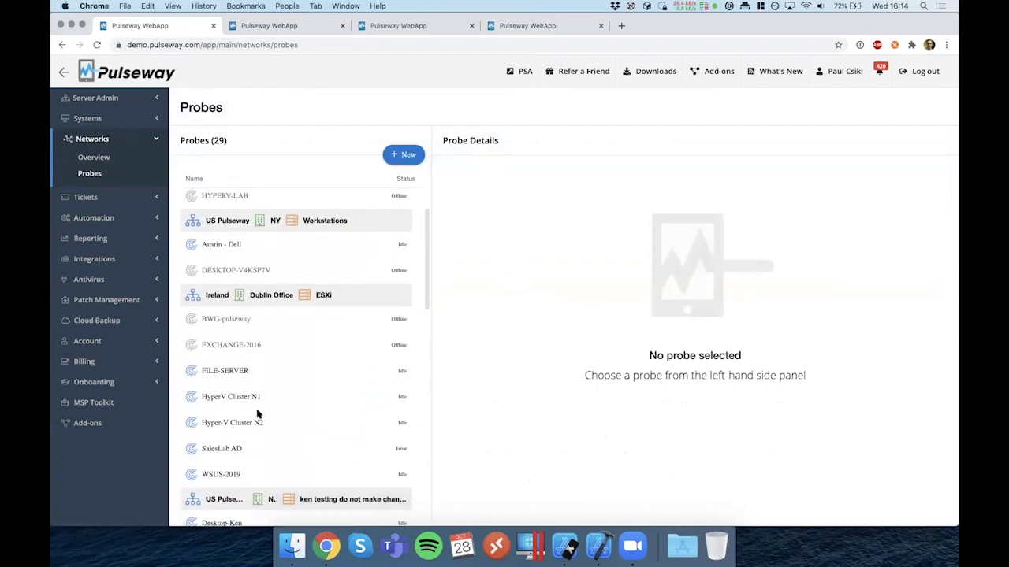
{"action": "scroll", "coordinate": [257, 413], "scroll_direction": "up", "scroll_amount": 1}
Step: View the systems available to add as probes without adding any, and show the topology map of the WSUS-2019 probe
{"action": "left_click", "coordinate": [405, 154]}
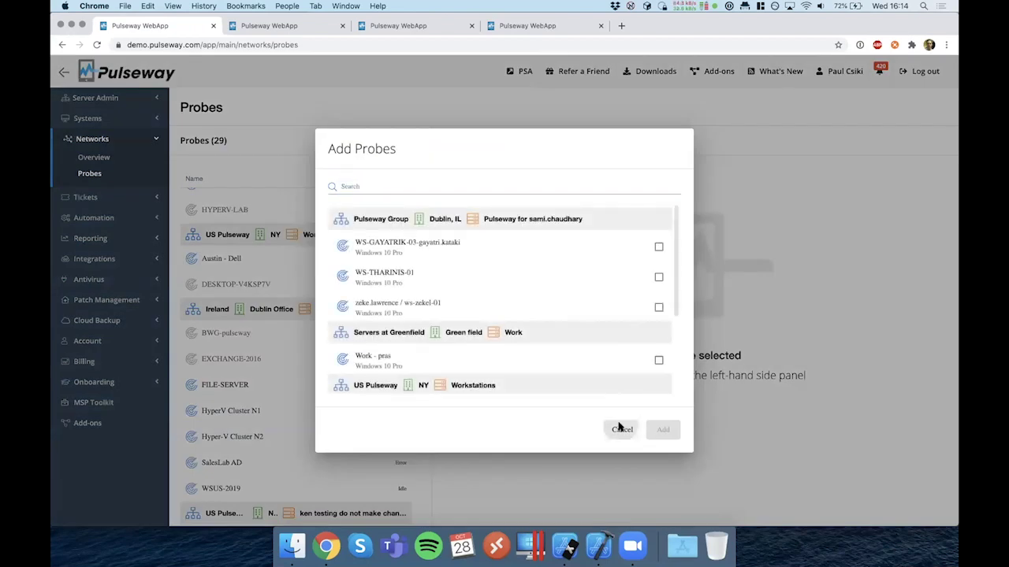
{"action": "left_click", "coordinate": [619, 428]}
{"action": "left_click", "coordinate": [308, 493]}
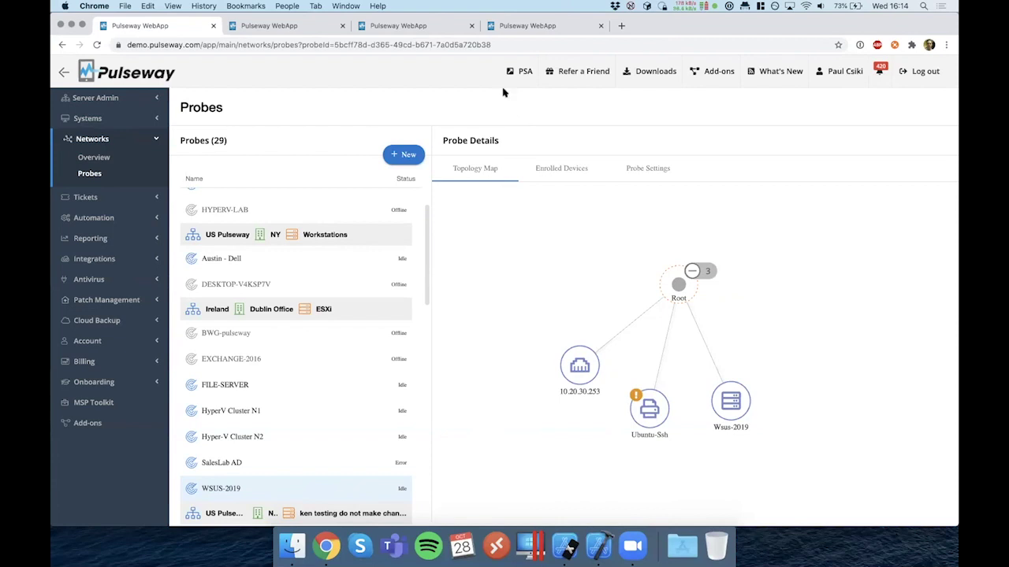
Step: Switch to the site with the Dublin Office Network probe and view the details of its USC-8 and Dns1 devices
{"action": "left_click", "coordinate": [517, 30]}
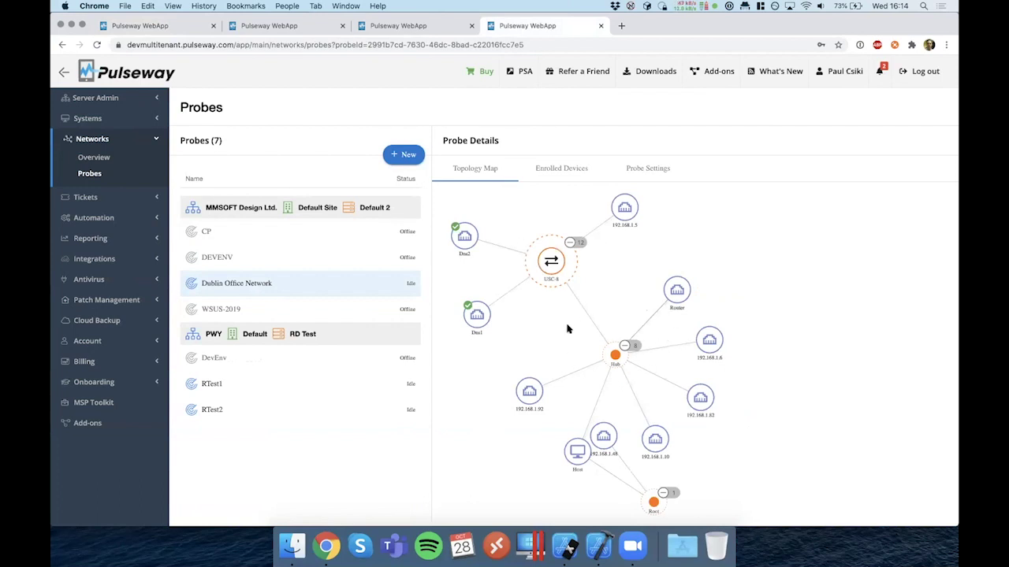
{"action": "left_click", "coordinate": [546, 264]}
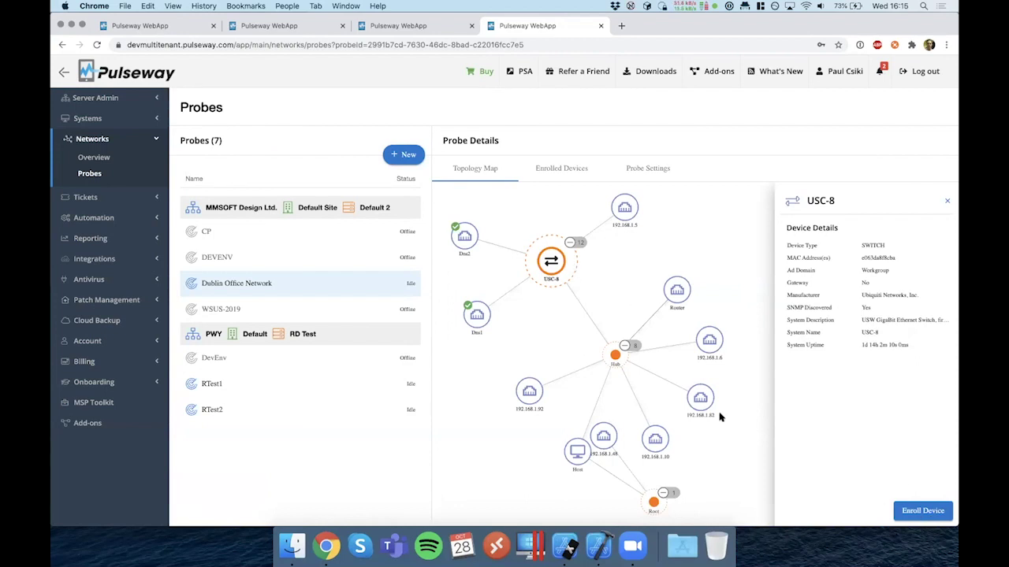
{"action": "left_click", "coordinate": [477, 311]}
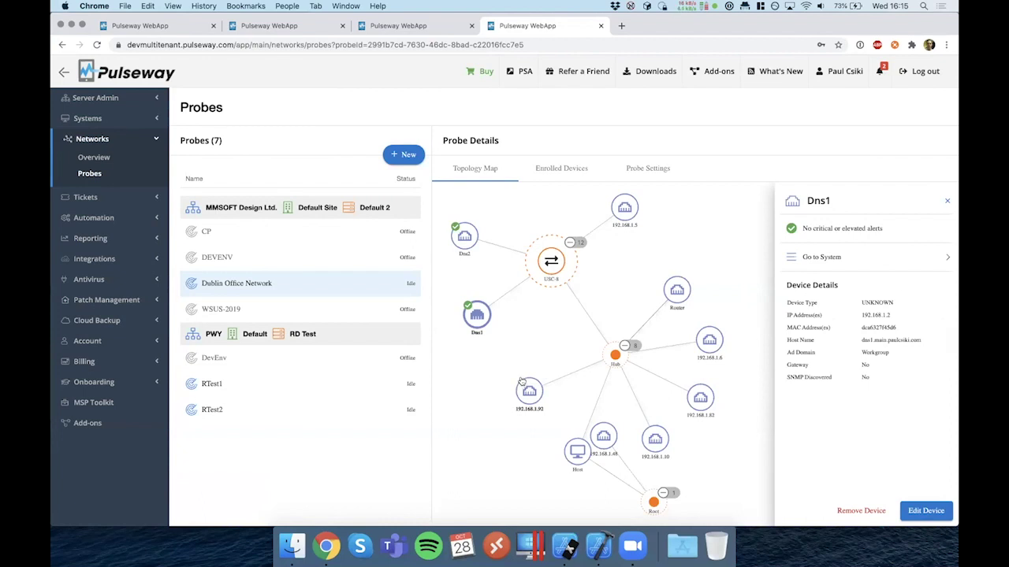
Step: Review the Dublin Office Network probe's notification settings and enrolled devices, and return to its topology map
{"action": "left_click", "coordinate": [647, 167]}
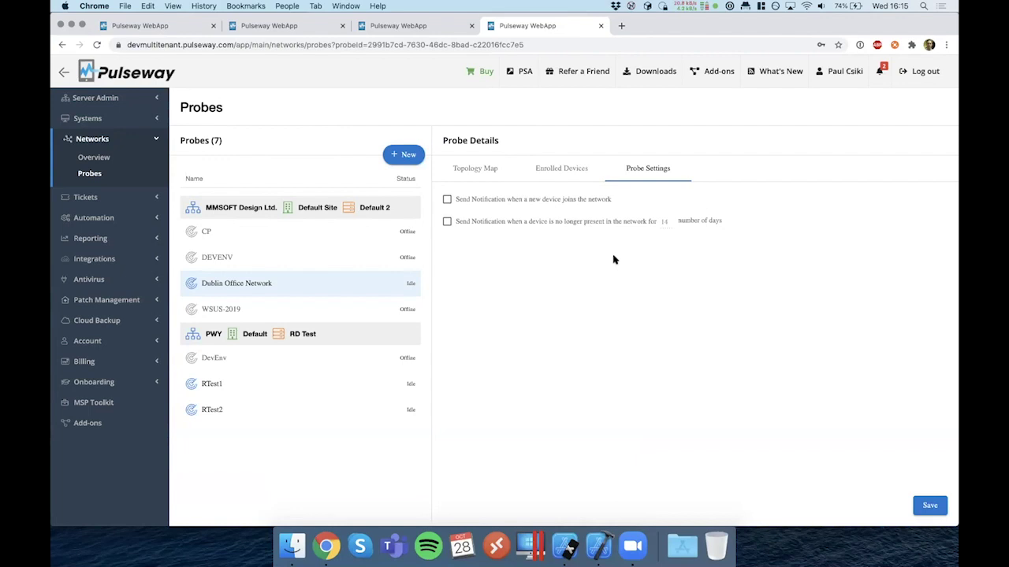
{"action": "left_click", "coordinate": [543, 170]}
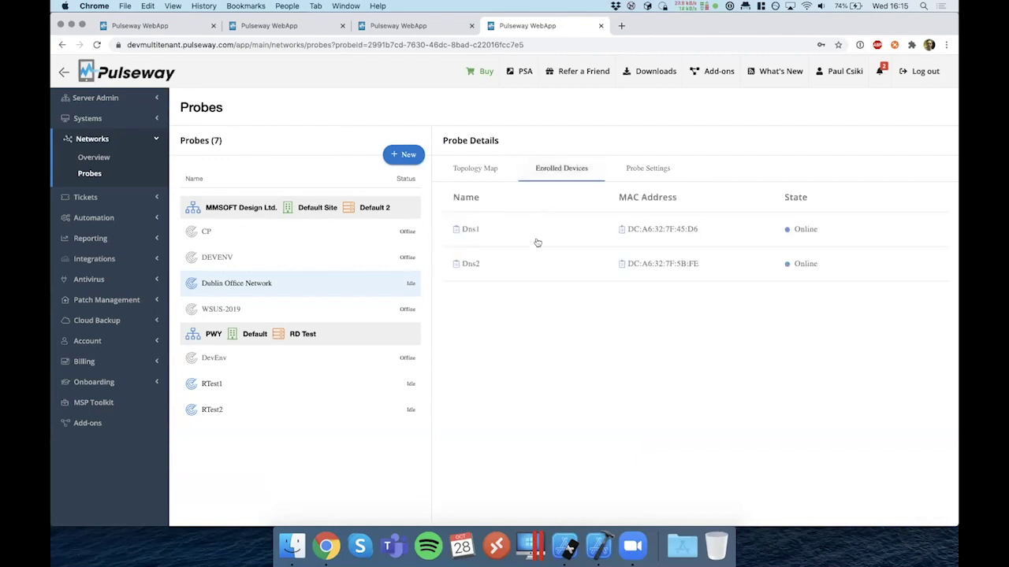
{"action": "left_click", "coordinate": [487, 172]}
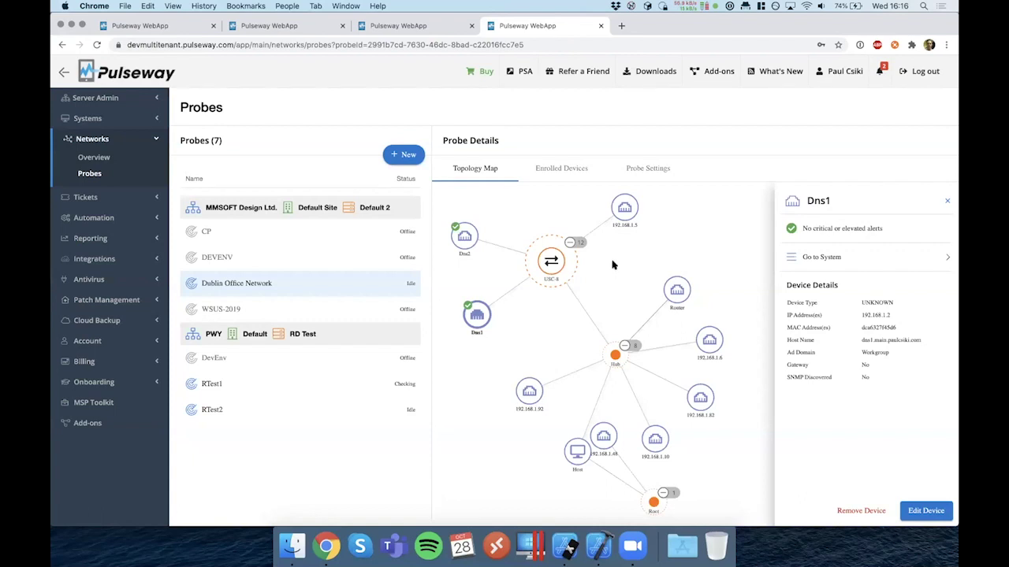
Step: Return to the WSUS-2019 topology map on the demo site and open the Ubuntu-Ssh device for editing
{"action": "left_click", "coordinate": [181, 29]}
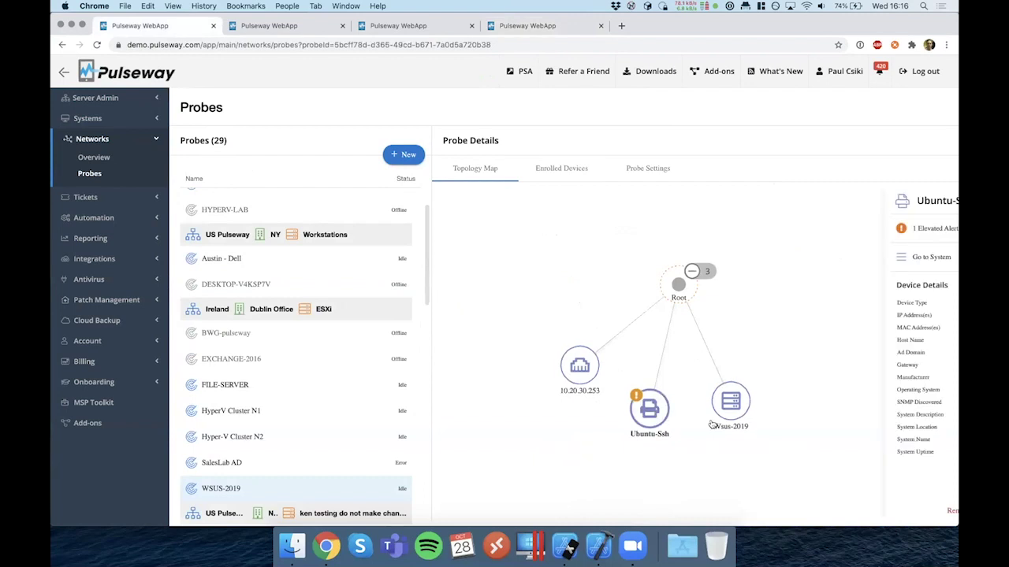
{"action": "left_click", "coordinate": [646, 412]}
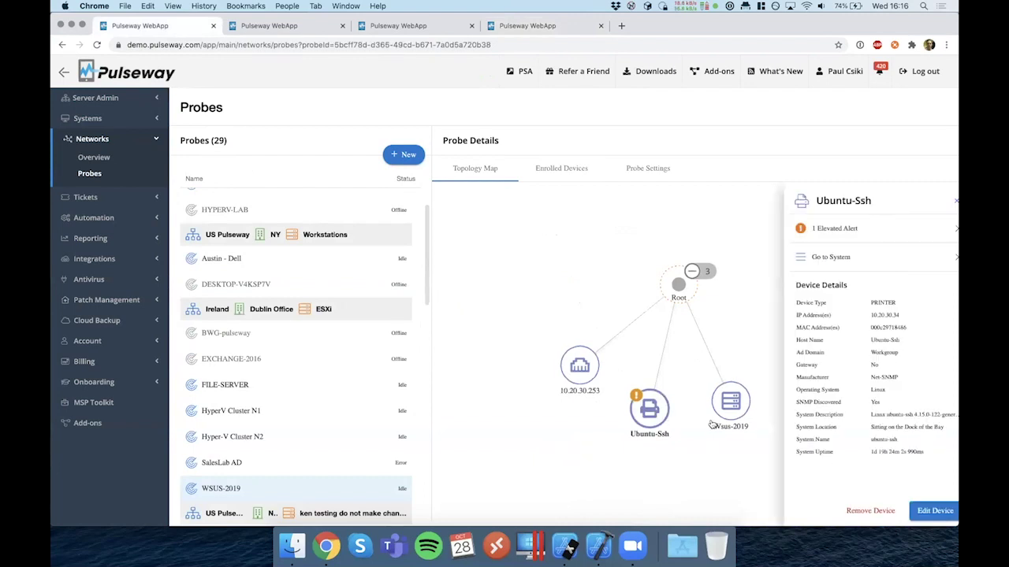
{"action": "left_click", "coordinate": [926, 511]}
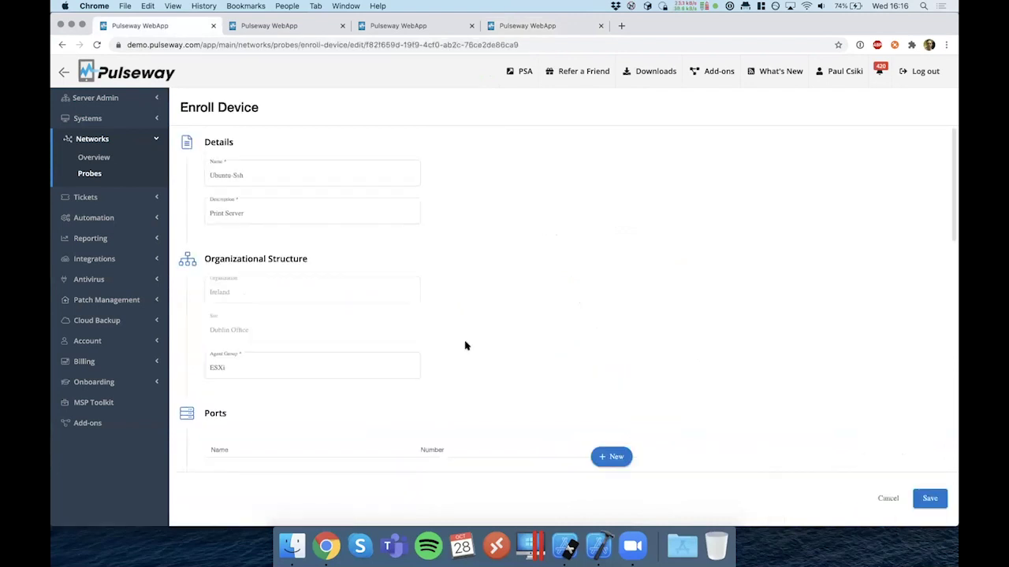
Step: Try a 5-minute delay for the HTTP port's closed-port notification, and discard the edit
{"action": "scroll", "coordinate": [465, 345], "scroll_direction": "down", "scroll_amount": 3}
{"action": "scroll", "coordinate": [465, 346], "scroll_direction": "down", "scroll_amount": 5}
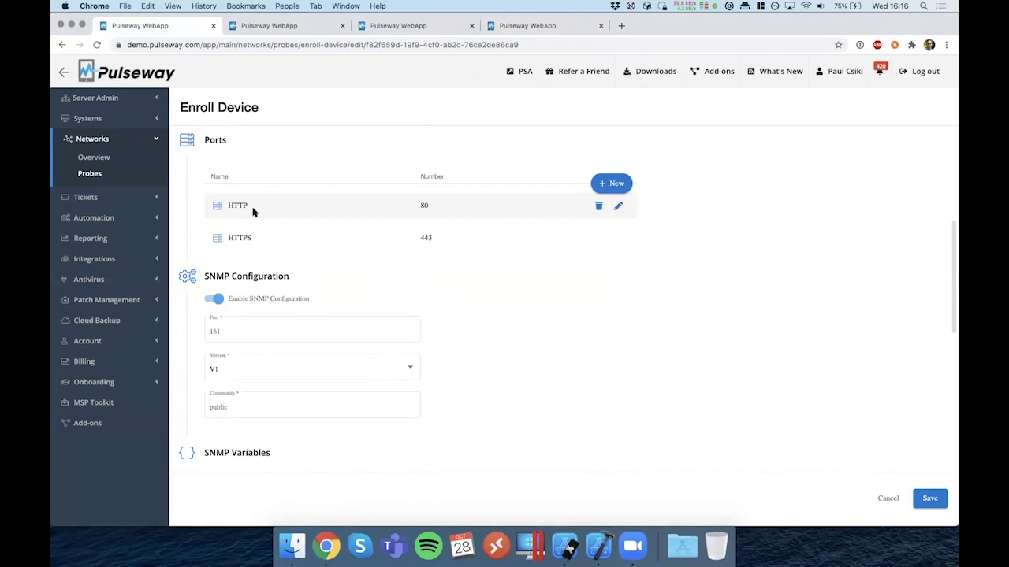
{"action": "left_click", "coordinate": [620, 206]}
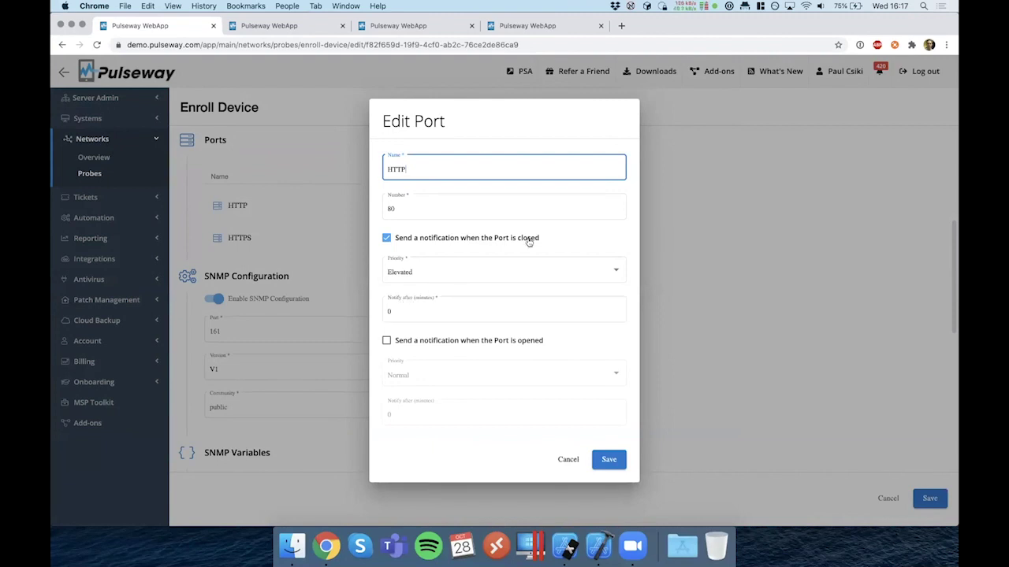
{"action": "double_click", "coordinate": [385, 315]}
{"action": "type", "text": "5"}
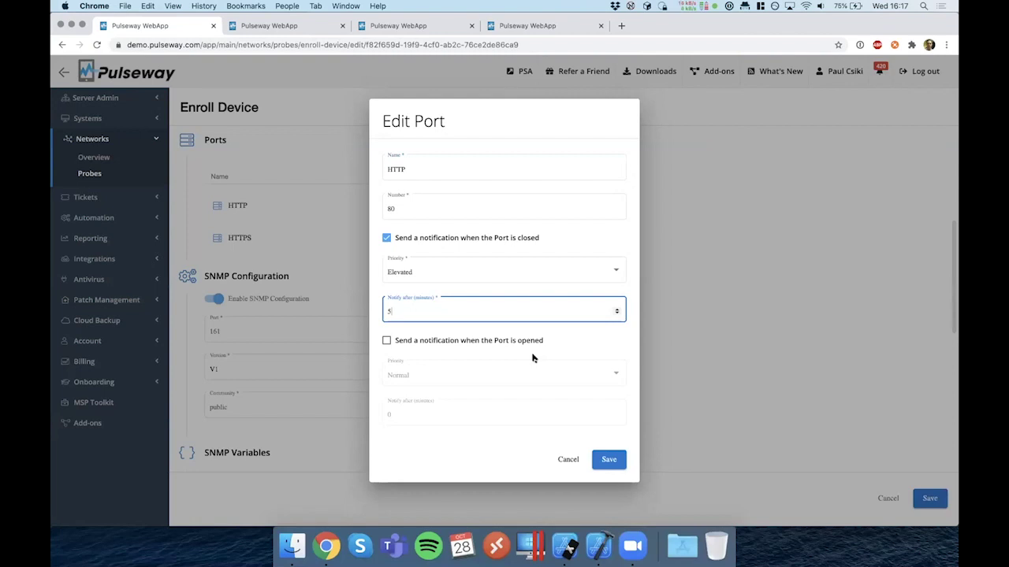
{"action": "left_click", "coordinate": [568, 459]}
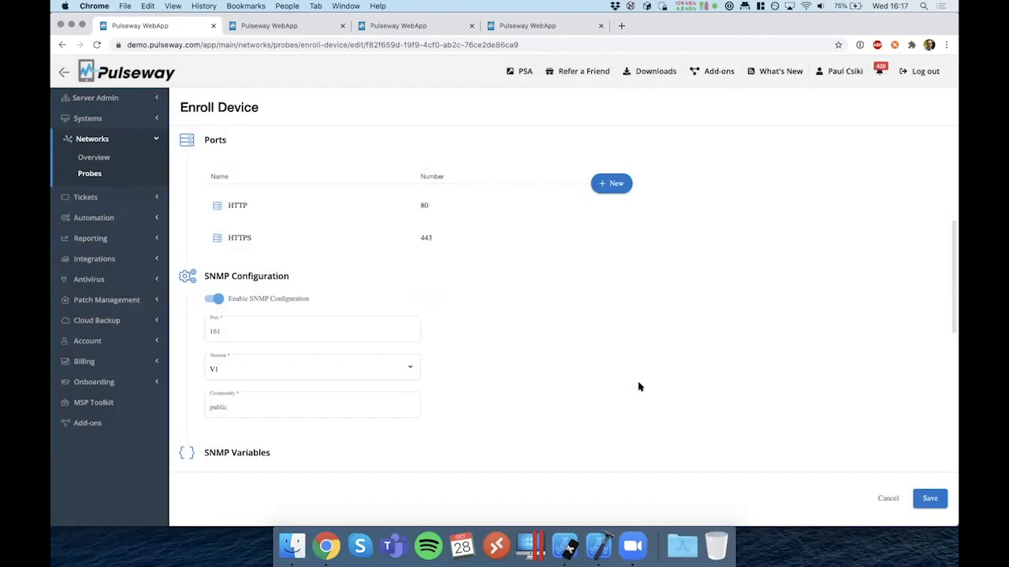
Step: Check which SNMP versions are offered in the device's SNMP configuration, without choosing another one
{"action": "scroll", "coordinate": [639, 386], "scroll_direction": "down", "scroll_amount": 4}
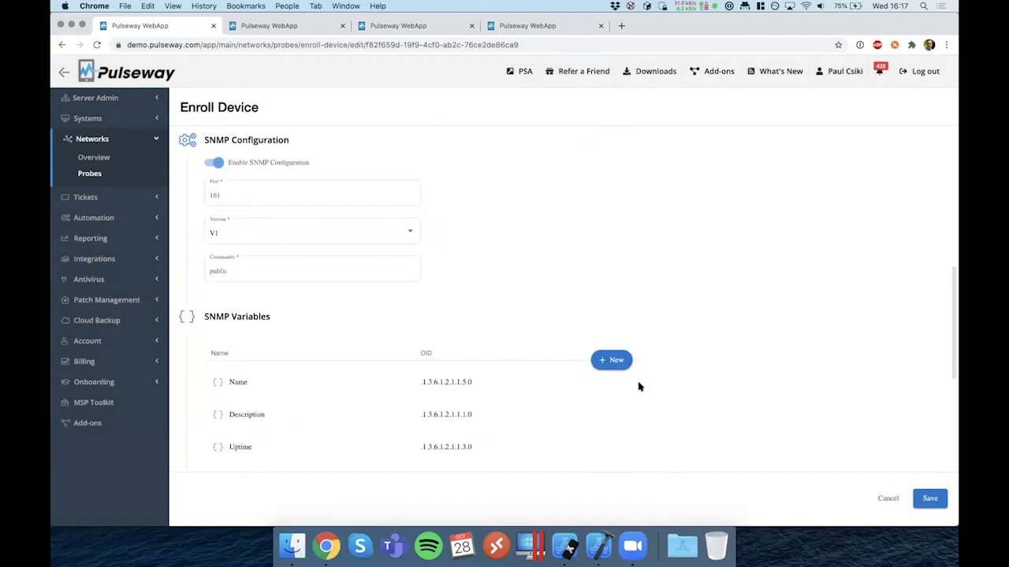
{"action": "left_click", "coordinate": [405, 227]}
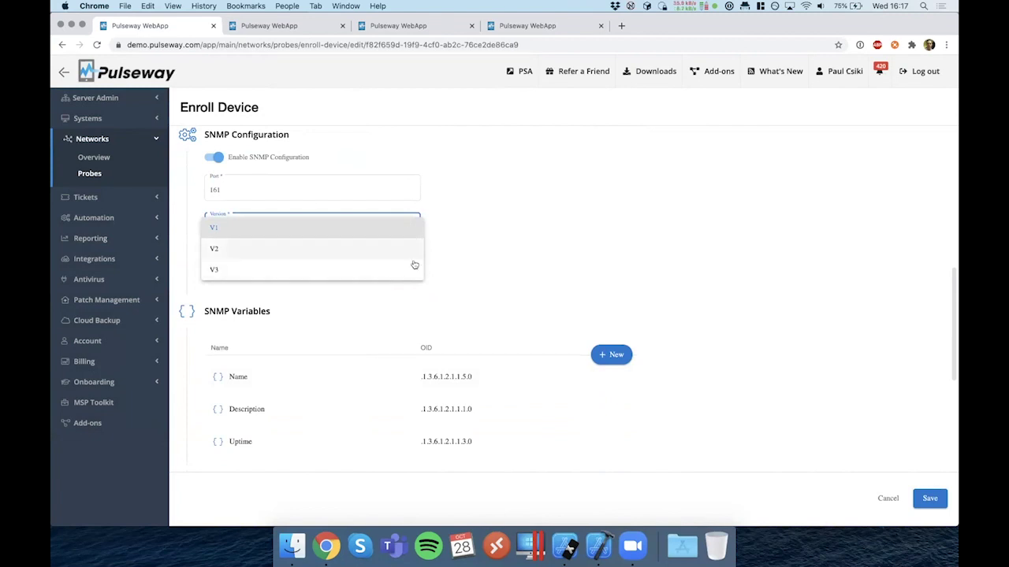
{"action": "left_click", "coordinate": [473, 260]}
Step: Examine the name, OID and type fields of a new SNMP variable, and cancel without adding it
{"action": "scroll", "coordinate": [472, 260], "scroll_direction": "down", "scroll_amount": 5}
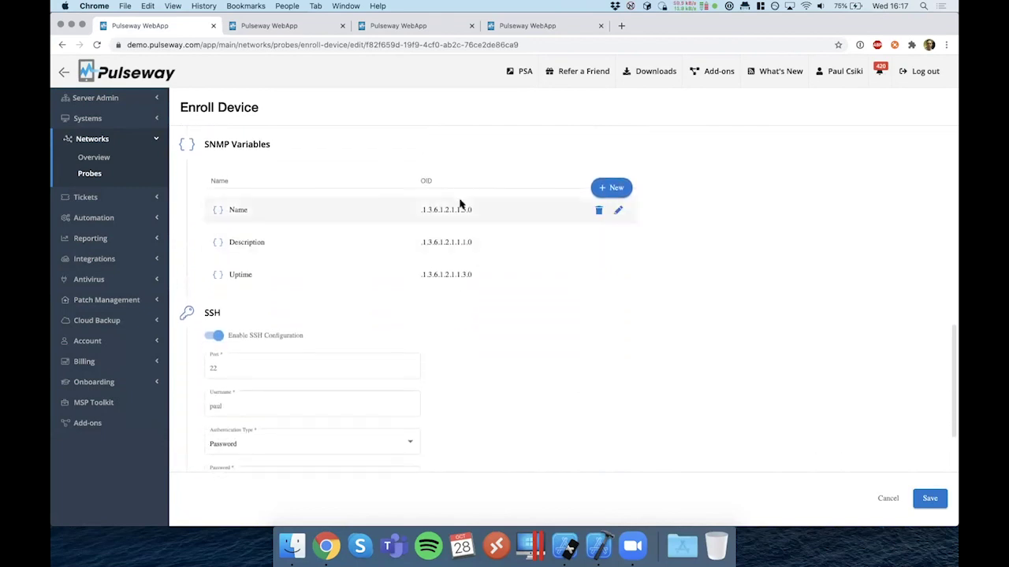
{"action": "left_click", "coordinate": [600, 190]}
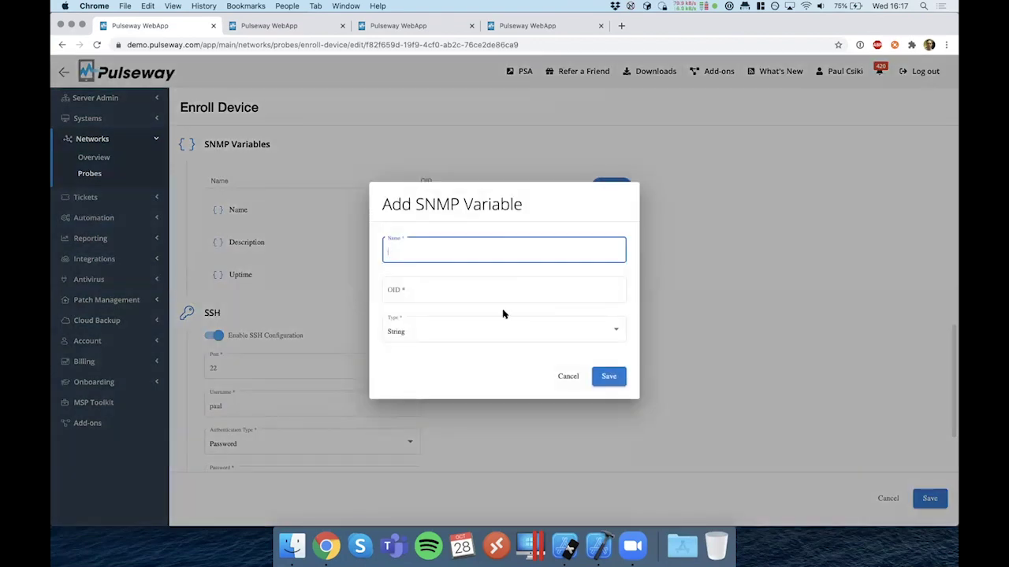
{"action": "left_click", "coordinate": [415, 290]}
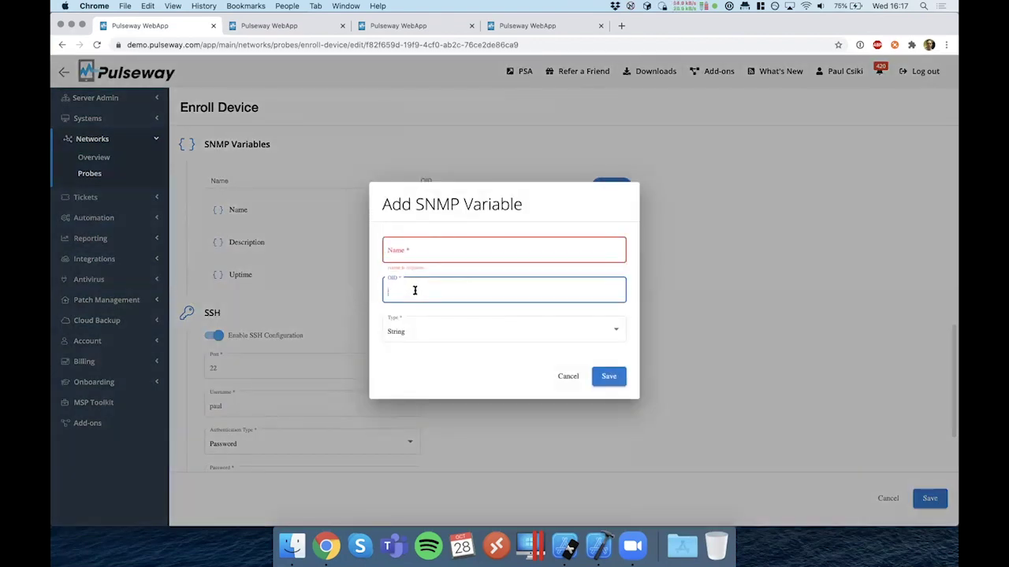
{"action": "left_click", "coordinate": [567, 377]}
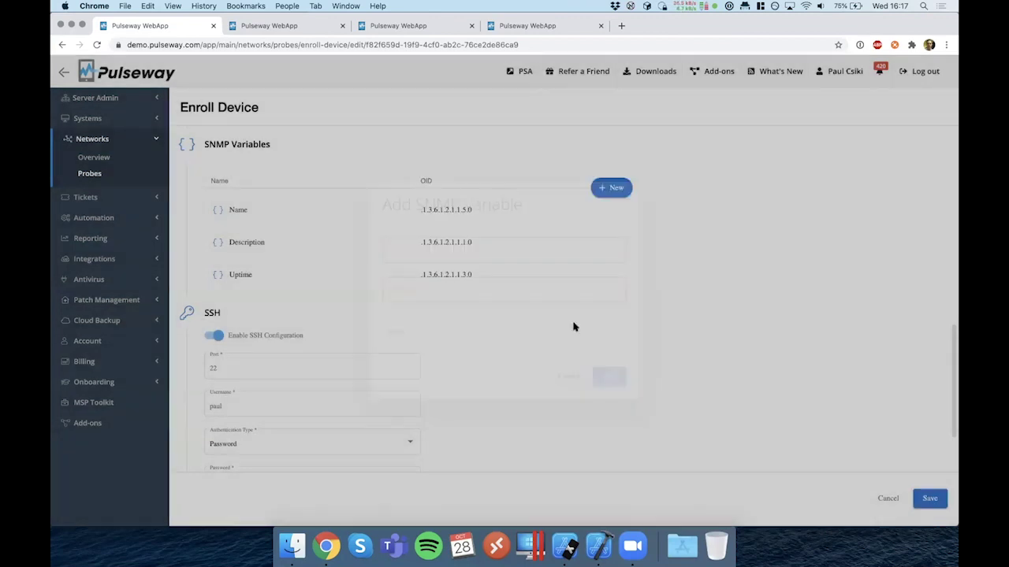
Step: Set the authentication type of the device's SSH configuration to Private Key
{"action": "mouse_move", "coordinate": [613, 213]}
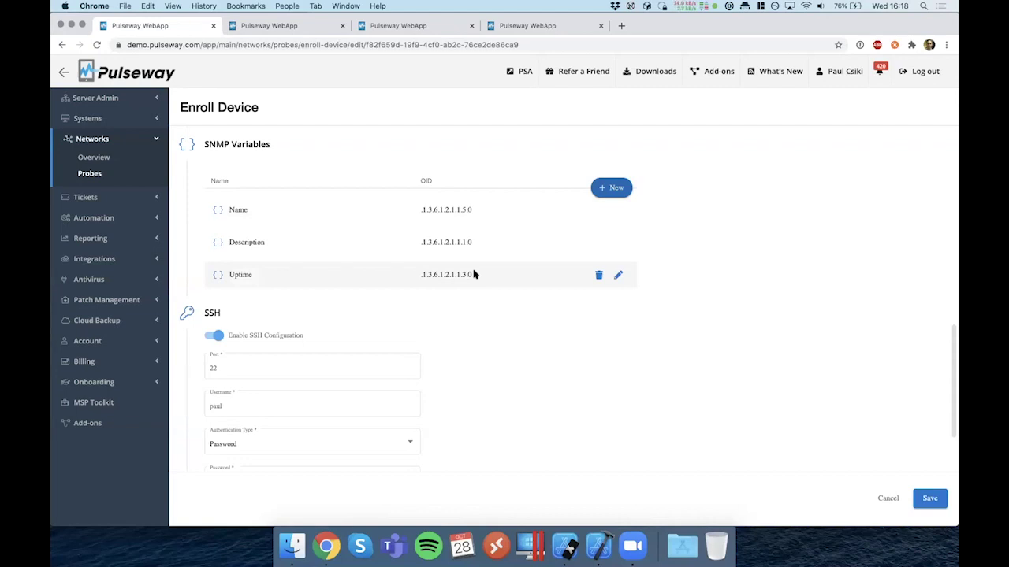
{"action": "scroll", "coordinate": [473, 275], "scroll_direction": "down", "scroll_amount": 3}
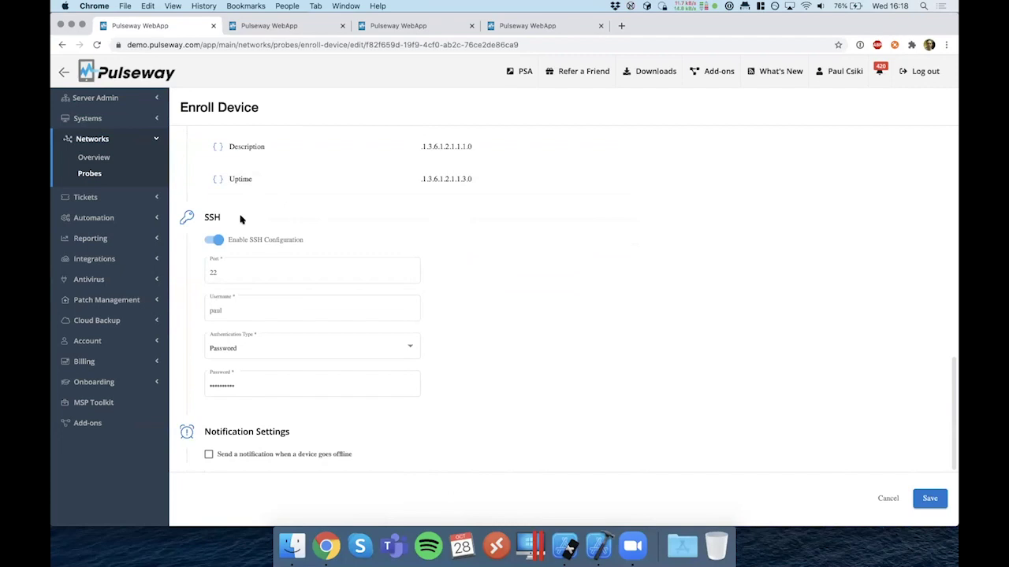
{"action": "left_click", "coordinate": [285, 266]}
{"action": "left_click", "coordinate": [267, 360]}
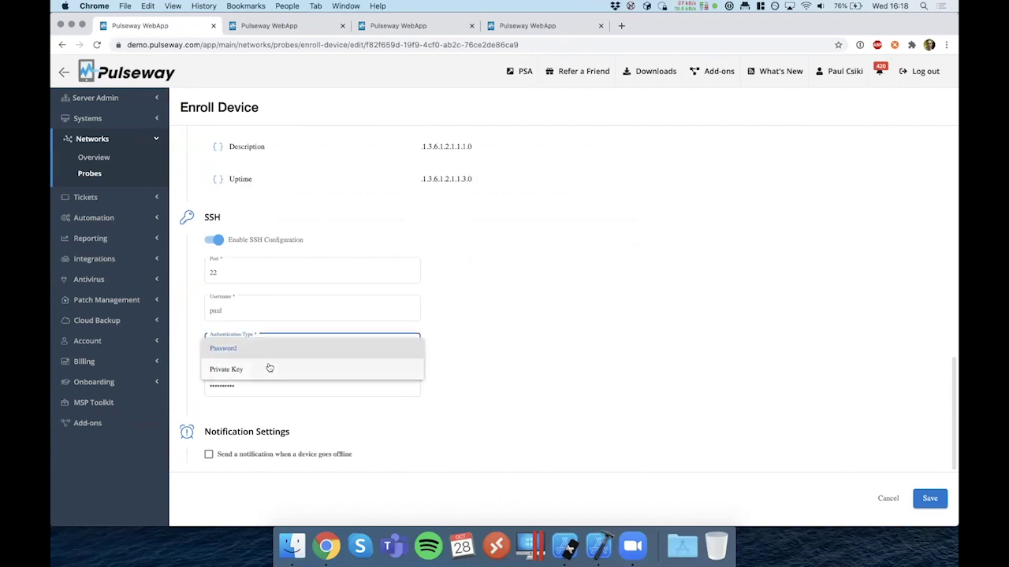
{"action": "left_click", "coordinate": [269, 369]}
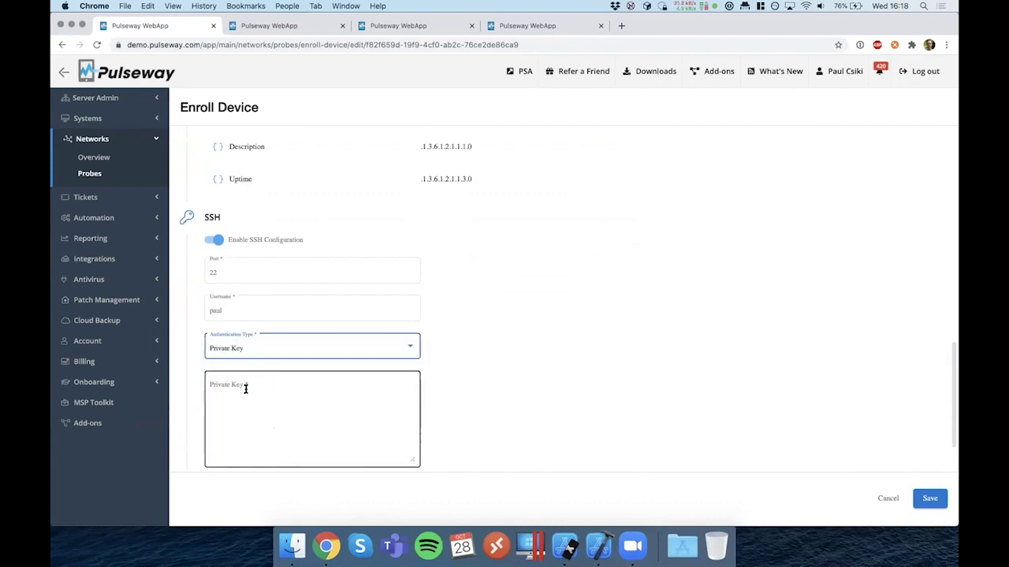
{"action": "scroll", "coordinate": [253, 394], "scroll_direction": "down", "scroll_amount": 3}
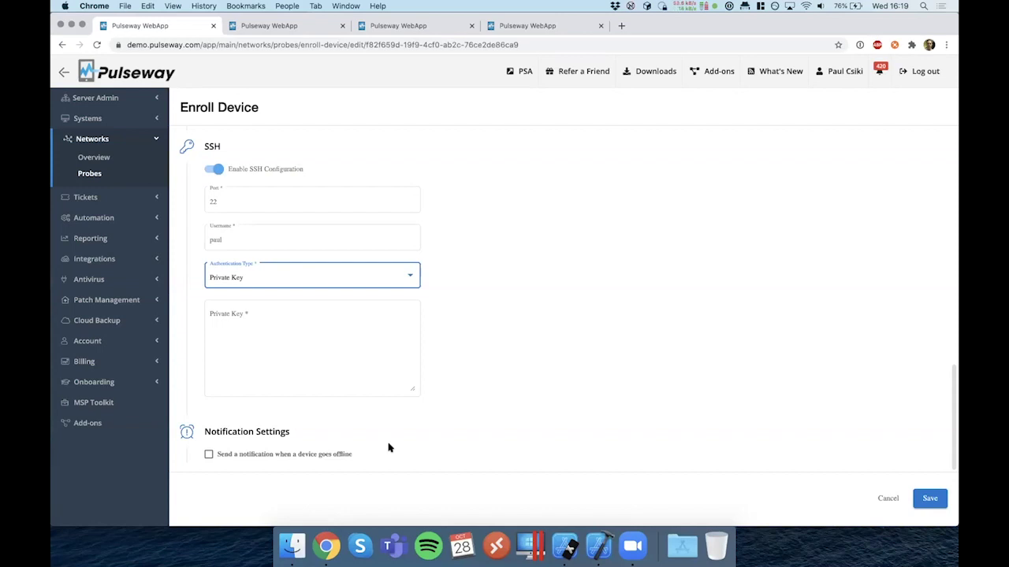
{"action": "scroll", "coordinate": [388, 448], "scroll_direction": "up", "scroll_amount": 10}
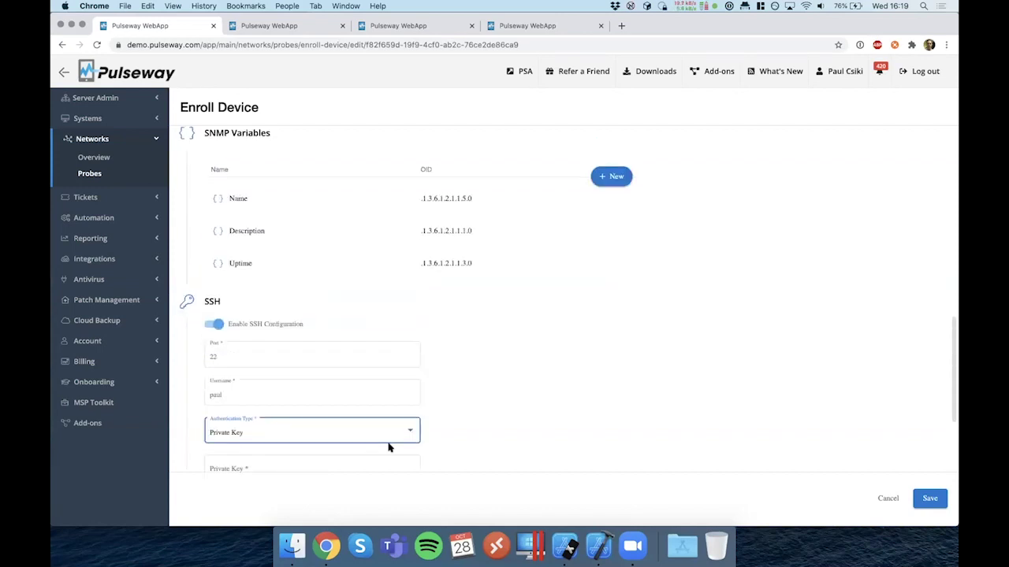
{"action": "scroll", "coordinate": [388, 447], "scroll_direction": "up", "scroll_amount": 6}
{"action": "scroll", "coordinate": [388, 447], "scroll_direction": "up", "scroll_amount": 2}
{"action": "scroll", "coordinate": [387, 448], "scroll_direction": "down", "scroll_amount": 15}
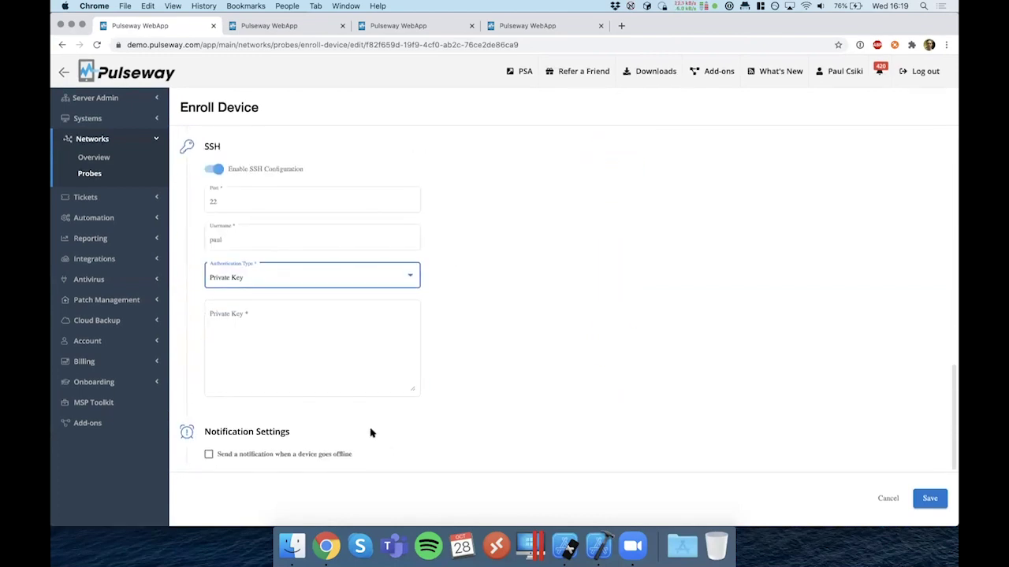
Step: Leave the device's SSH configuration and view the Ubuntu-Ssh system's details page in the other open WebApp page
{"action": "left_click", "coordinate": [368, 298]}
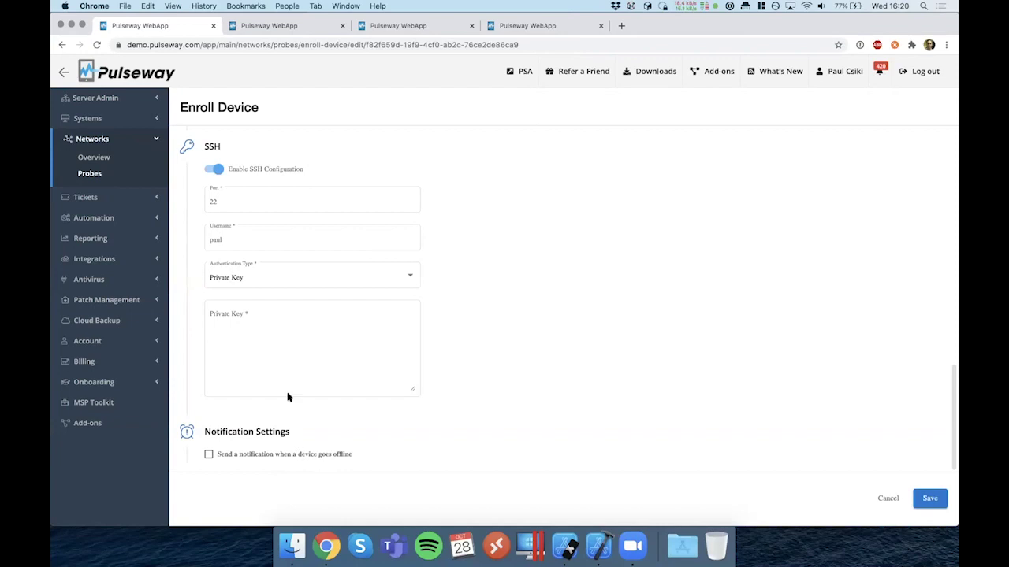
{"action": "left_click", "coordinate": [289, 339]}
{"action": "scroll", "coordinate": [288, 340], "scroll_direction": "up", "scroll_amount": 2}
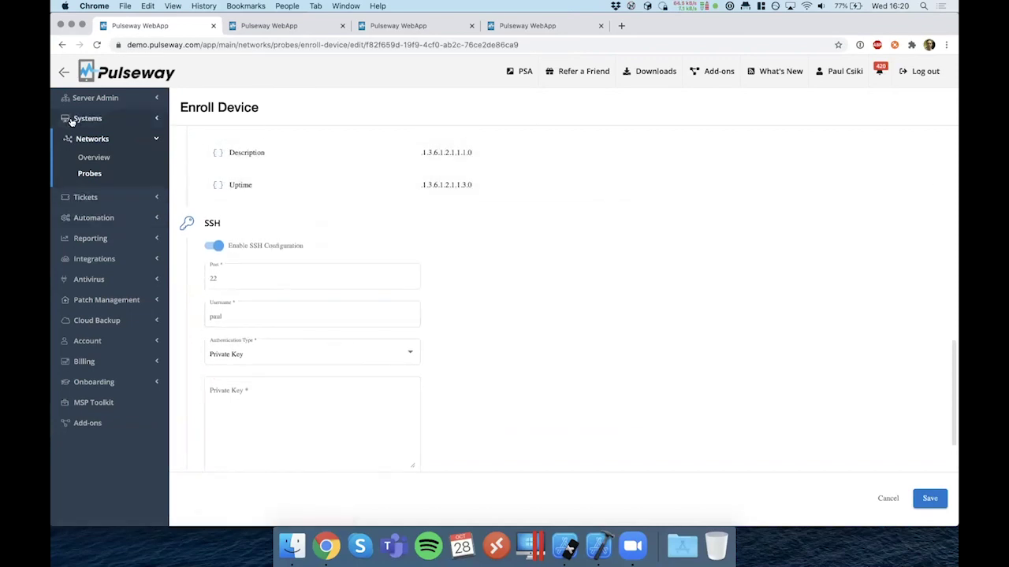
{"action": "left_click", "coordinate": [257, 27]}
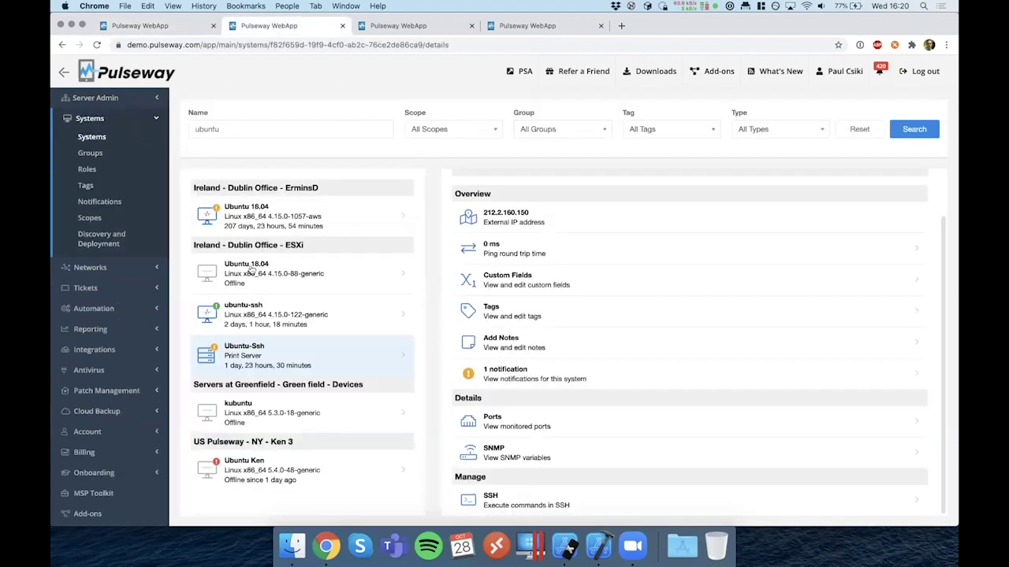
{"action": "scroll", "coordinate": [496, 400], "scroll_direction": "up", "scroll_amount": 2}
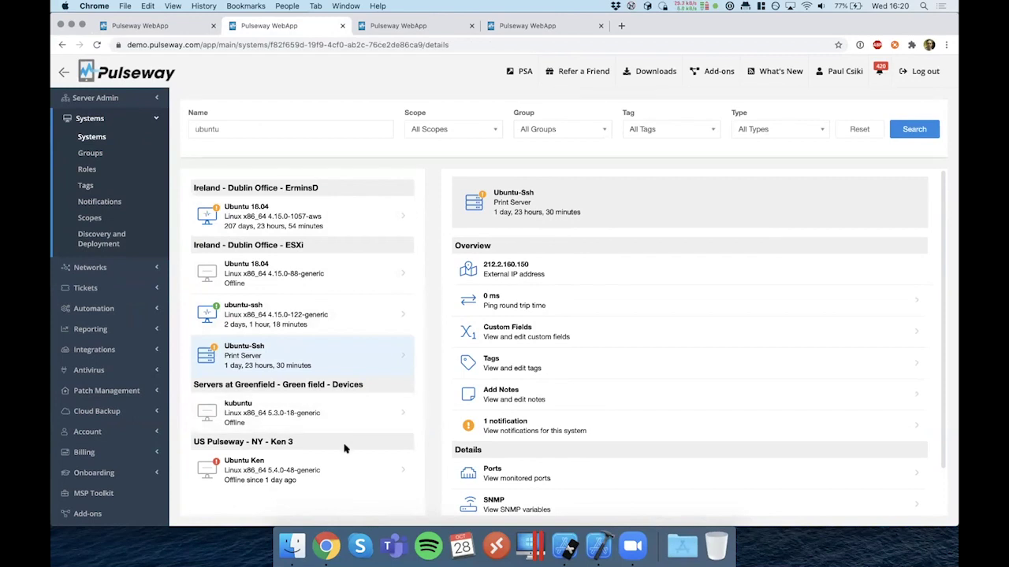
Step: Switch to the iPhone Simulator and place its window beside the Ubuntu-Ssh details in the web page
{"action": "left_click", "coordinate": [568, 546]}
{"action": "left_click_drag", "start_coordinate": [189, 30], "coordinate": [840, 16]}
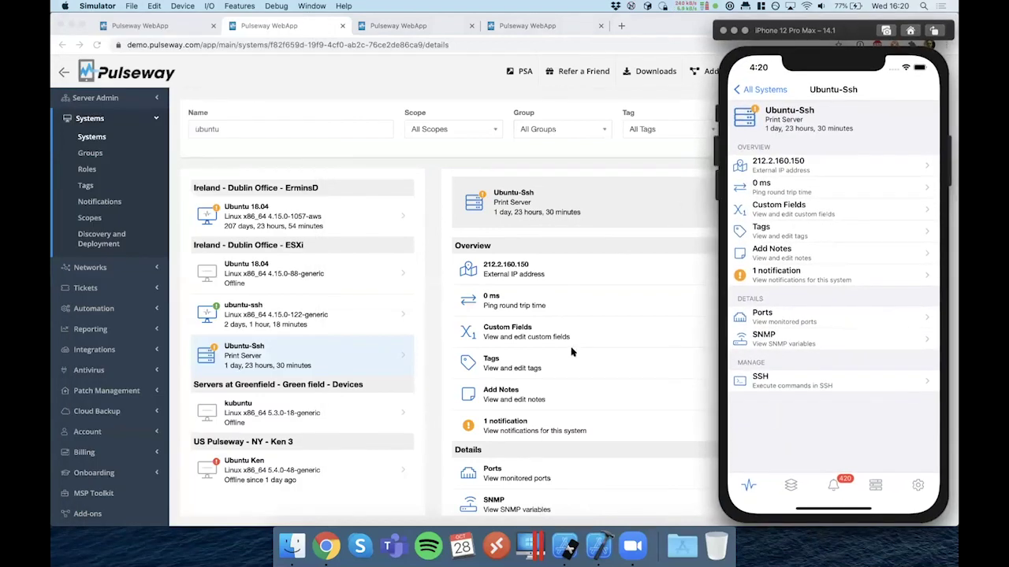
{"action": "scroll", "coordinate": [573, 353], "scroll_direction": "down", "scroll_amount": 3}
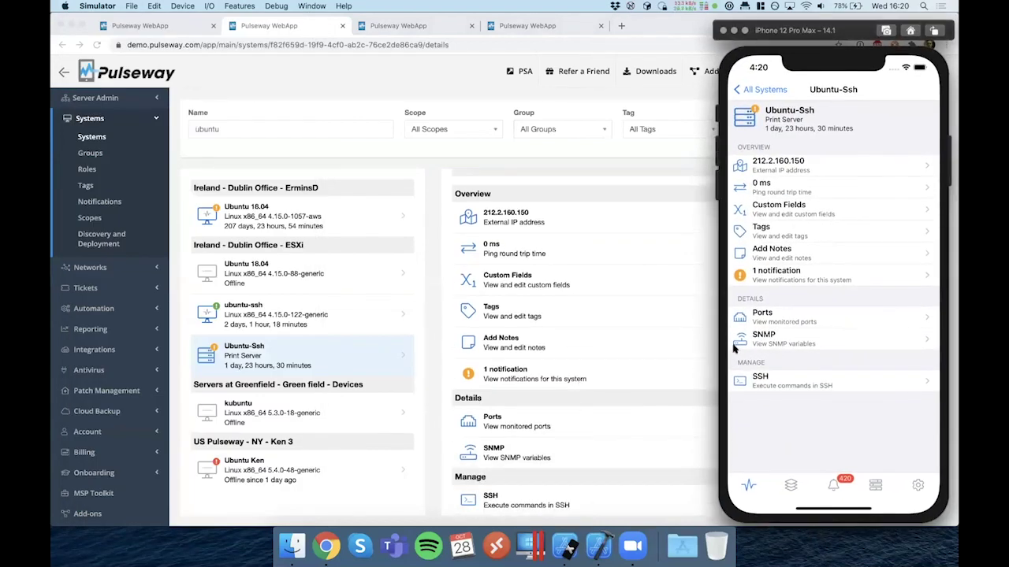
Step: Review the monitored ports and the SNMP variables of Ubuntu-Ssh in the mobile app
{"action": "left_click", "coordinate": [759, 319]}
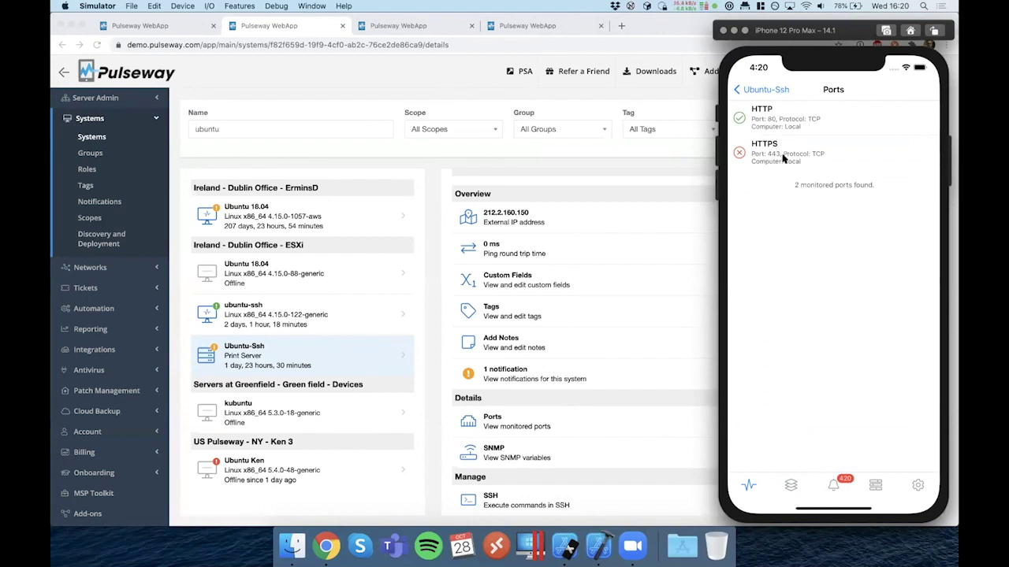
{"action": "left_click", "coordinate": [758, 90]}
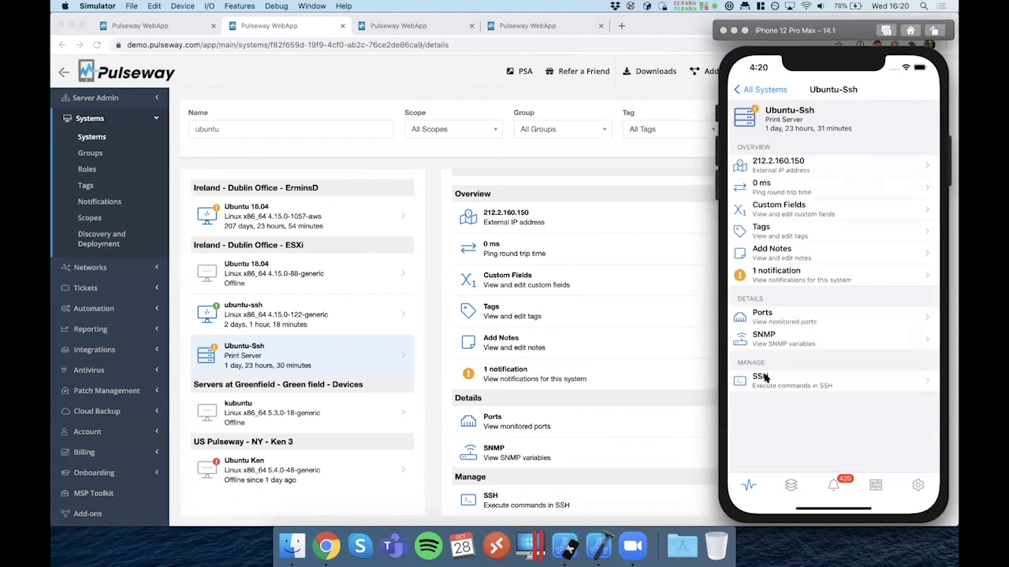
{"action": "left_click", "coordinate": [772, 340]}
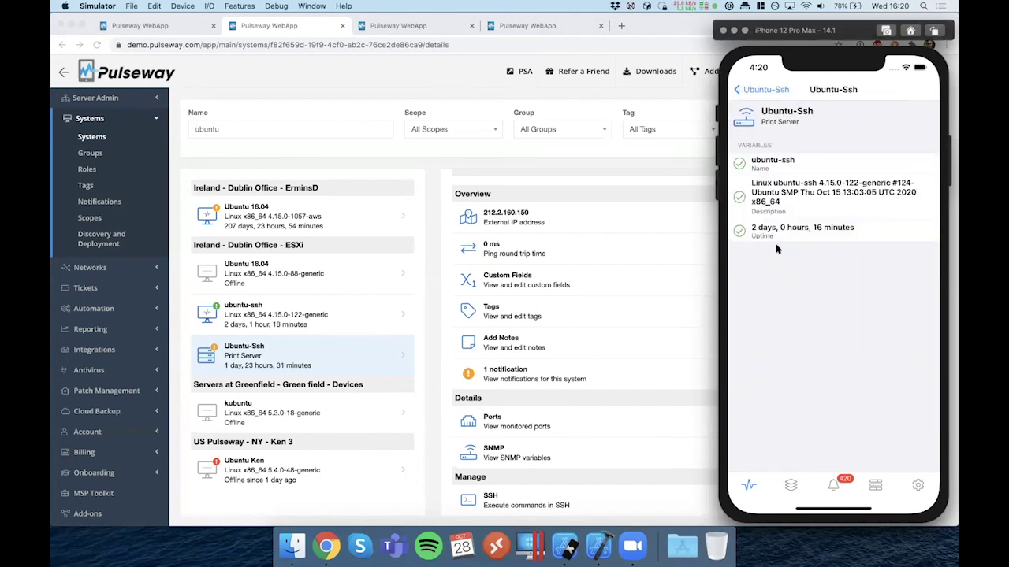
{"action": "left_click", "coordinate": [770, 92]}
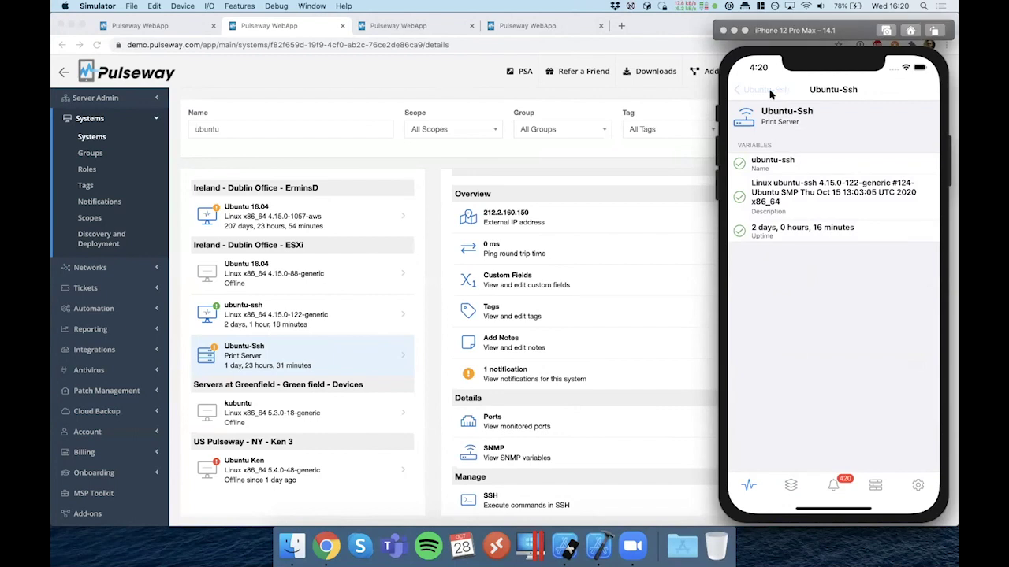
Step: Start an SSH session on Ubuntu-Ssh in the mobile app and another one in the WebApp
{"action": "left_click", "coordinate": [805, 387]}
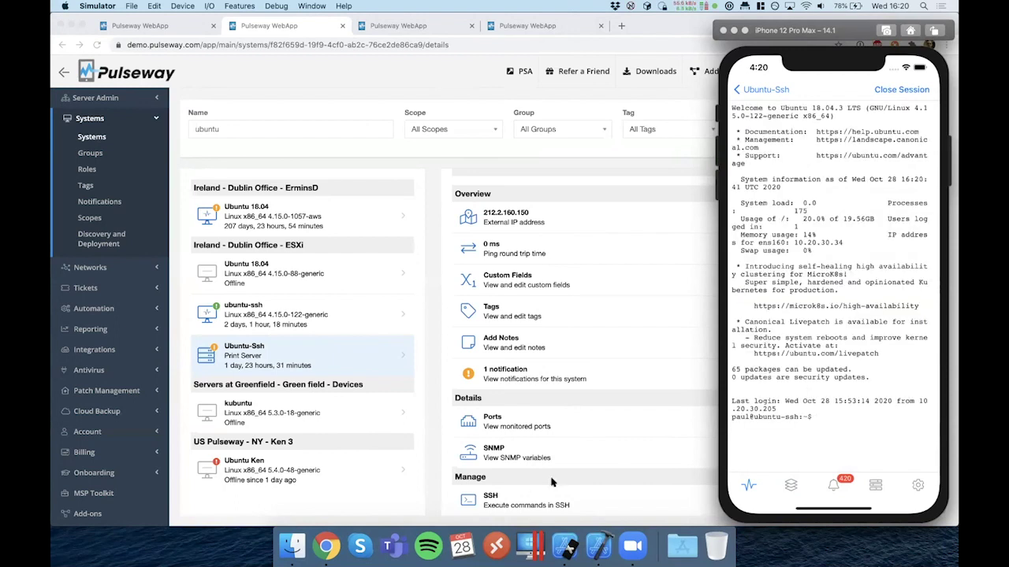
{"action": "left_click", "coordinate": [529, 499]}
{"action": "left_click", "coordinate": [514, 499]}
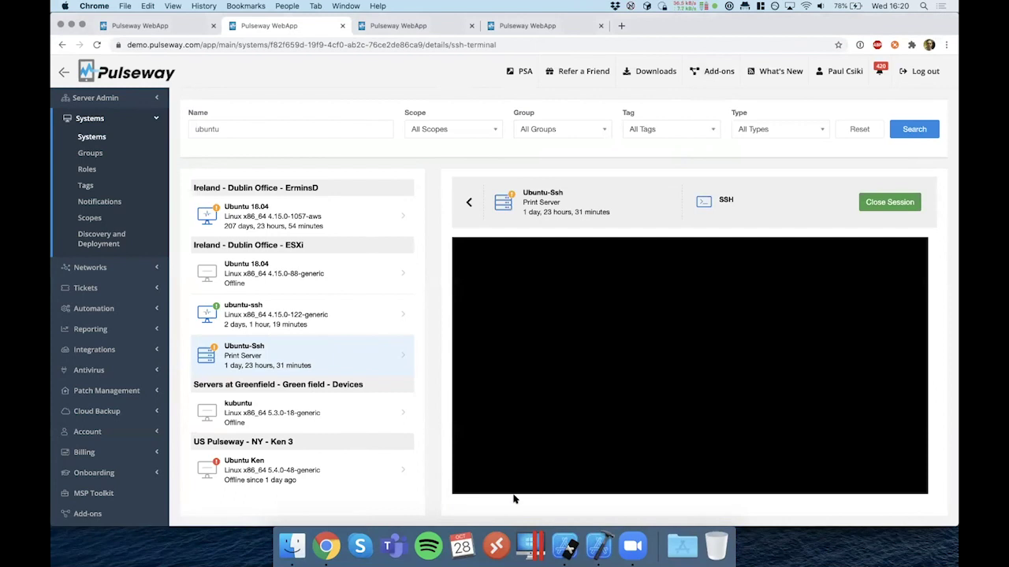
Step: Run ls in the Simulator's SSH session and move the phone window clear of the web terminal
{"action": "left_click", "coordinate": [564, 547]}
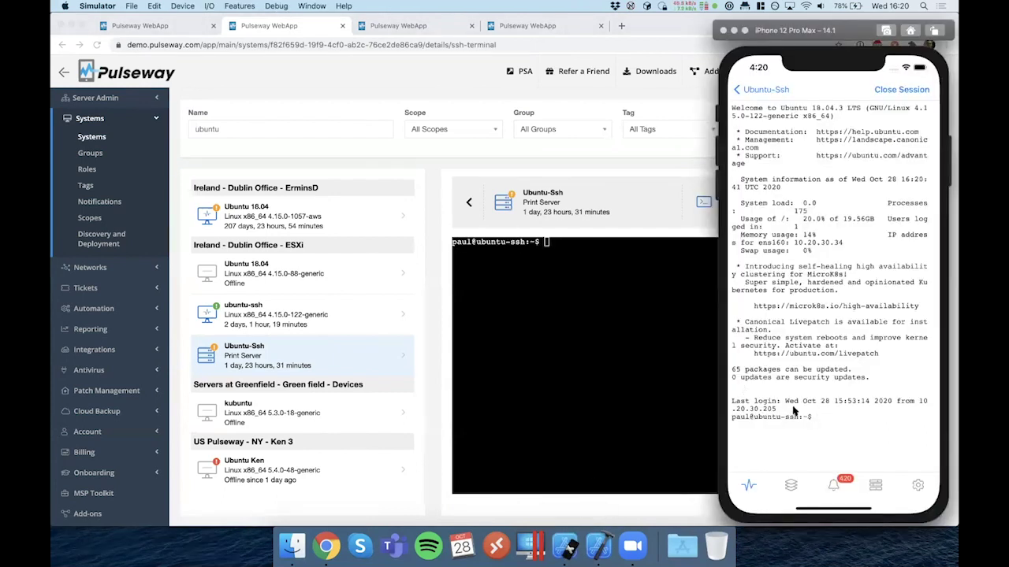
{"action": "left_click", "coordinate": [855, 433]}
{"action": "type", "text": "ls"}
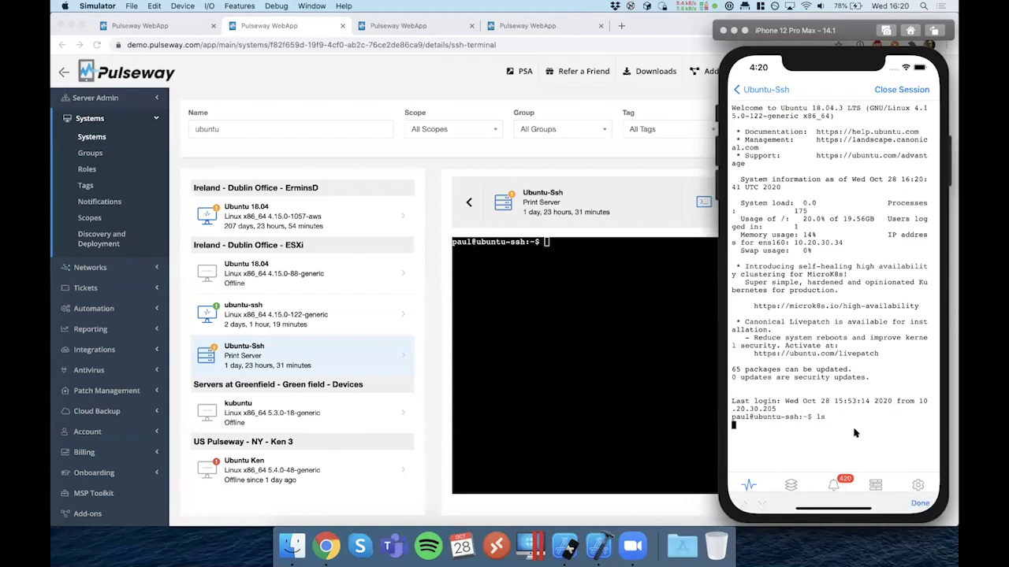
{"action": "key", "text": "Return"}
{"action": "left_click_drag", "start_coordinate": [820, 30], "coordinate": [169, 32]}
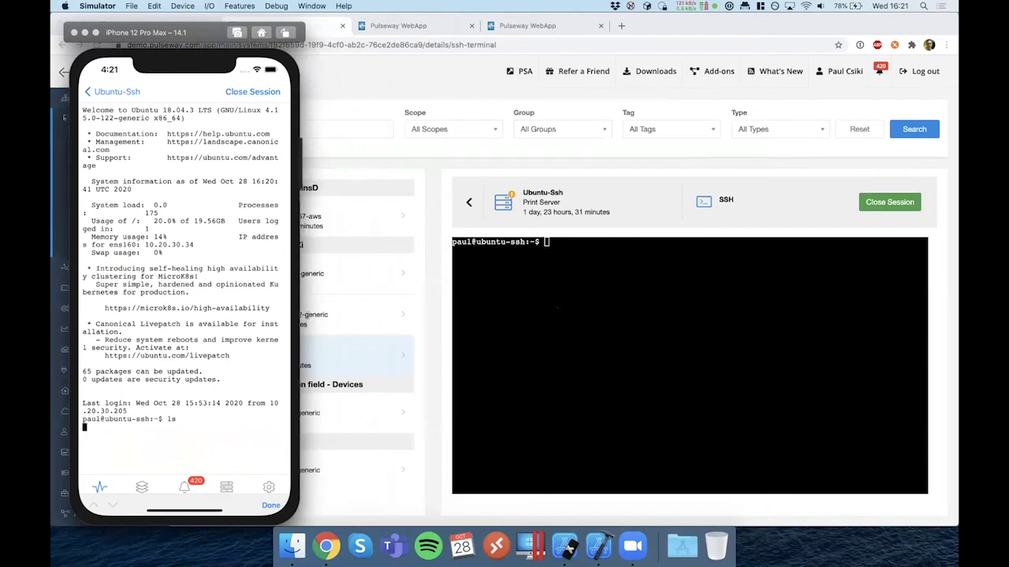
Step: Switch to Chrome and run ls -la in the WebApp's SSH terminal
{"action": "key", "text": "super+Tab"}
{"action": "type", "text": "ls -la"}
{"action": "key", "text": "Return"}
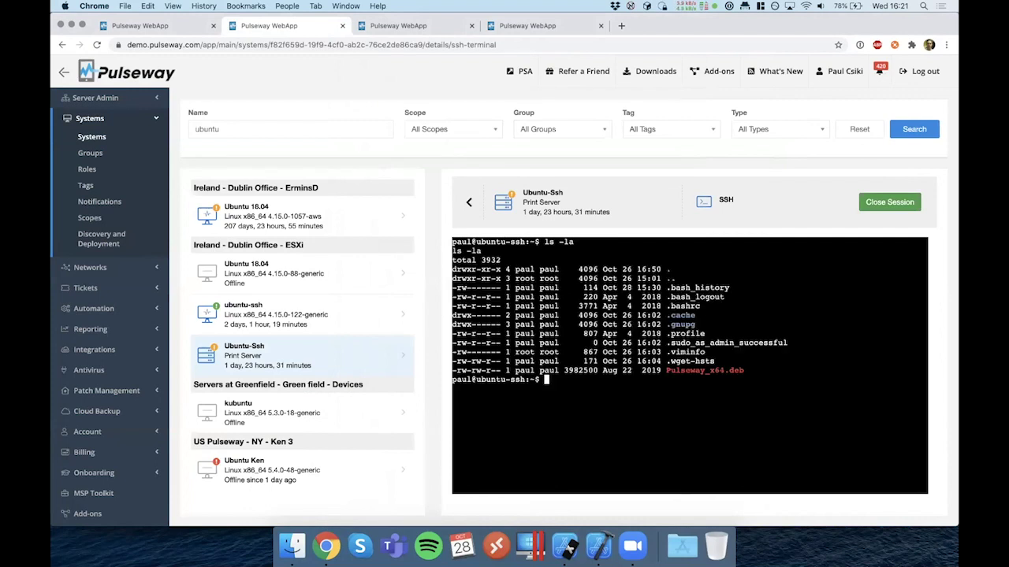
Step: Switch to the Simulator, start a fresh SSH session on Ubuntu-Ssh and run ls -la in it
{"action": "left_click", "coordinate": [565, 546]}
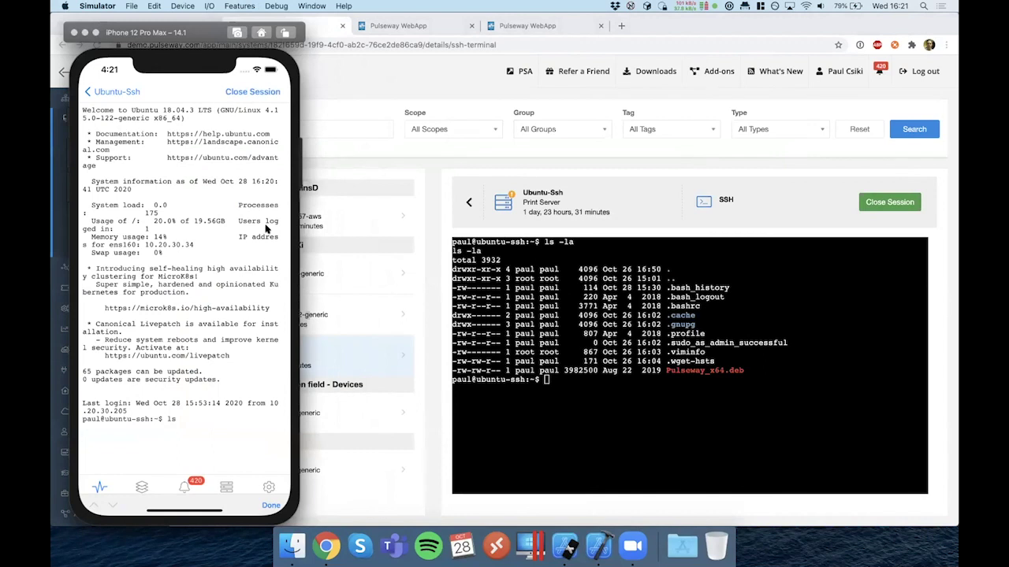
{"action": "left_click", "coordinate": [190, 380]}
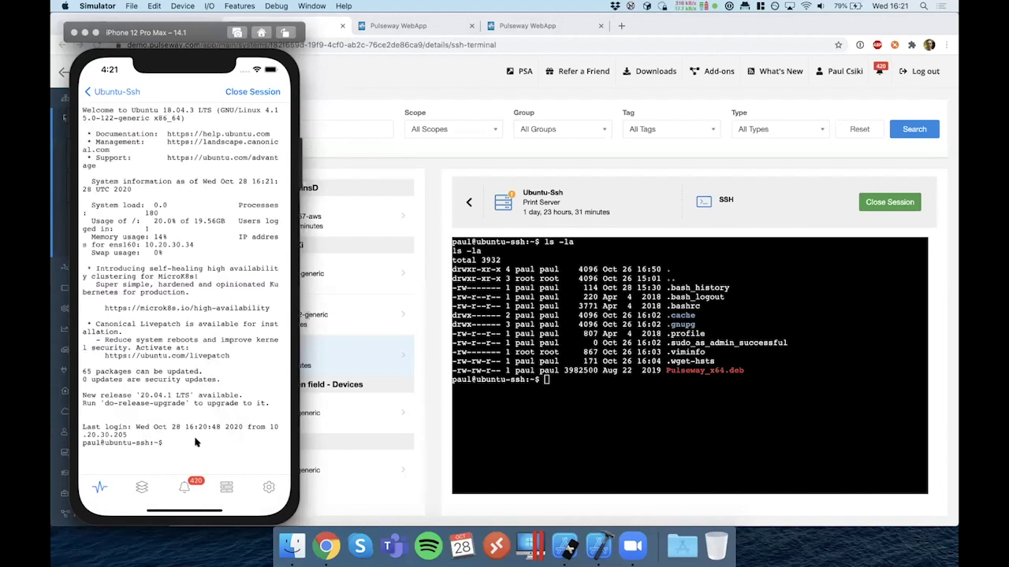
{"action": "left_click", "coordinate": [196, 443]}
{"action": "type", "text": "ls -la"}
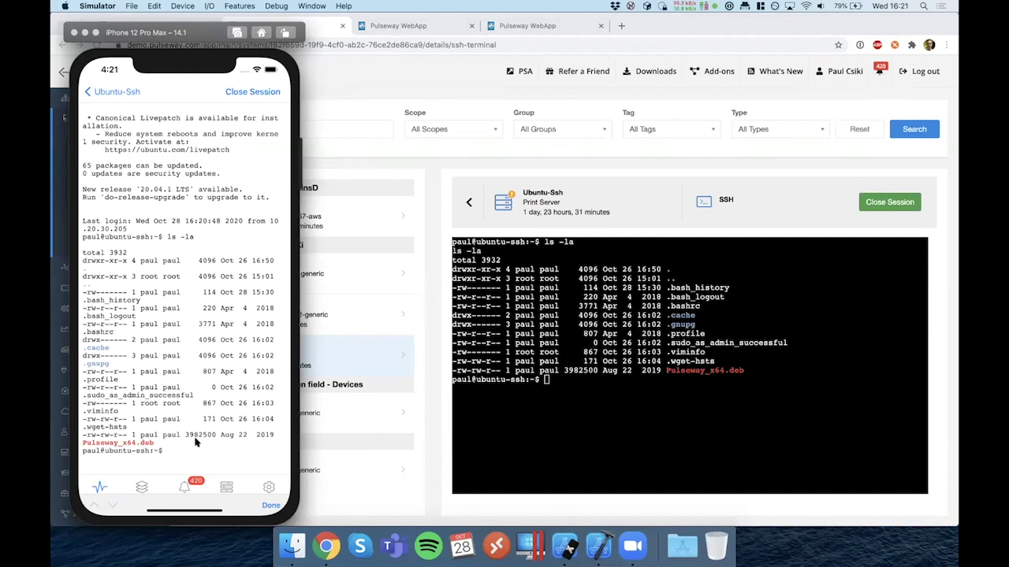
Step: Run dmesg | grep pci in the mobile SSH session and look through its output
{"action": "type", "text": "dmesg | ge"}
{"action": "type", "text": "ep pci"}
{"action": "key", "text": "Return"}
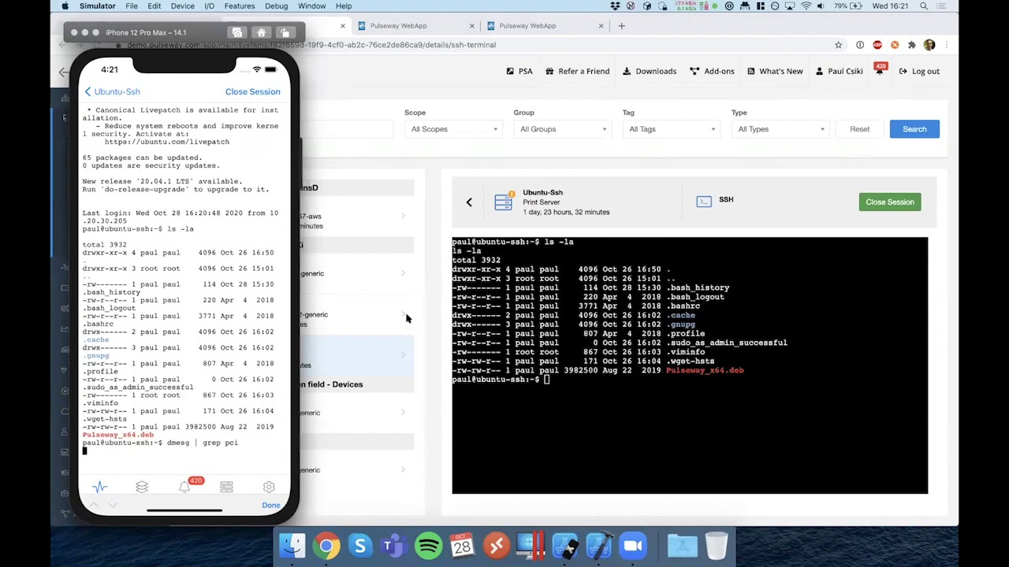
{"action": "left_click_drag", "start_coordinate": [209, 228], "coordinate": [195, 425]}
{"action": "left_click_drag", "start_coordinate": [202, 233], "coordinate": [219, 172]}
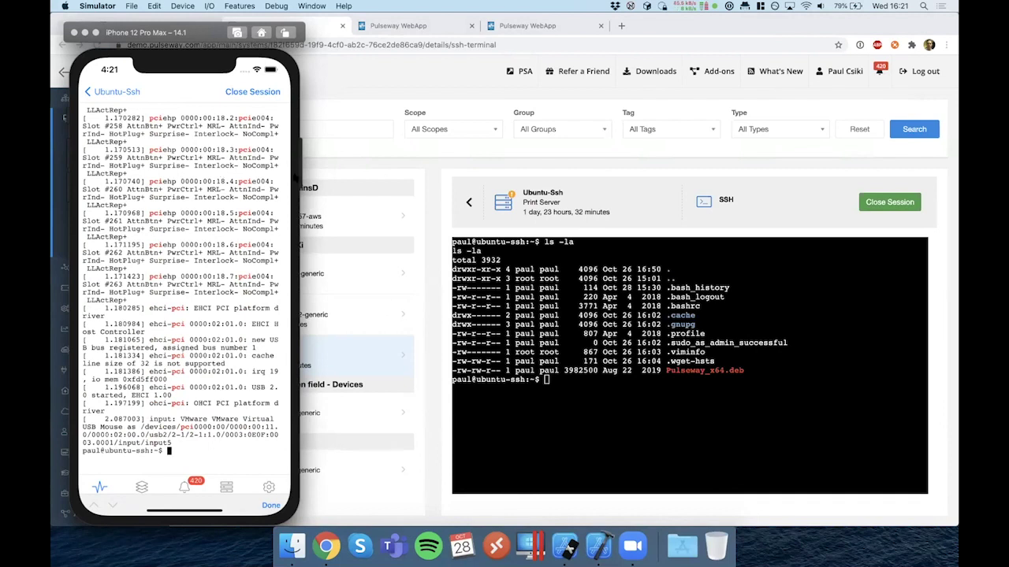
Step: Switch to Chrome, leave the SSH terminal, and review Ubuntu-Ssh's monitored ports and its details overview
{"action": "key", "text": "super+Tab"}
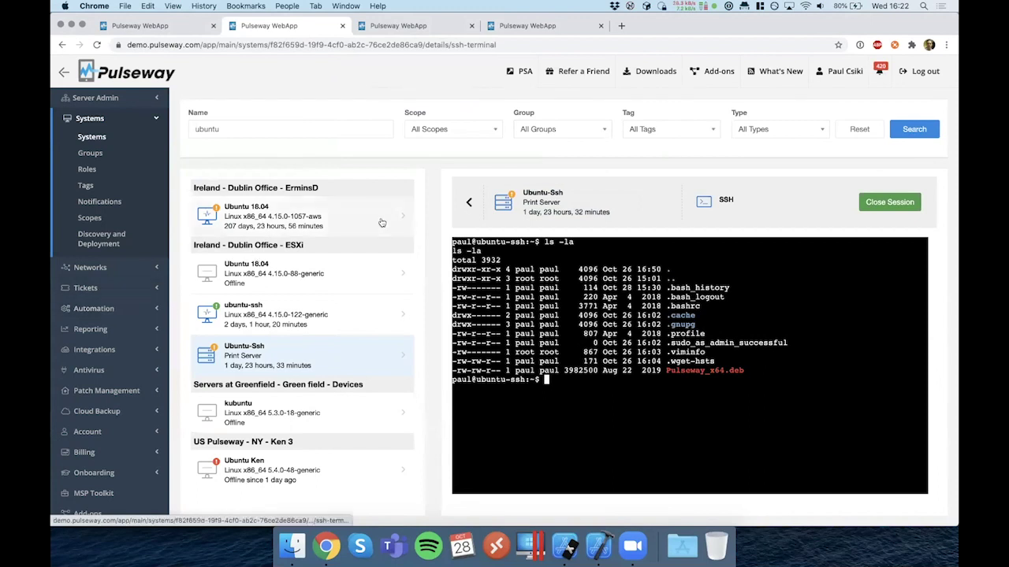
{"action": "left_click", "coordinate": [469, 201]}
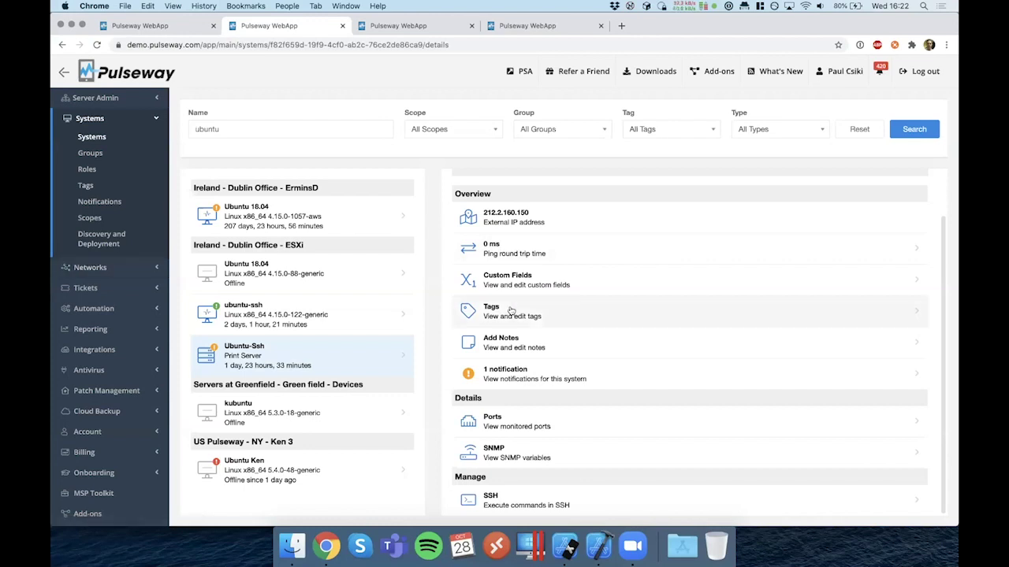
{"action": "left_click", "coordinate": [520, 407]}
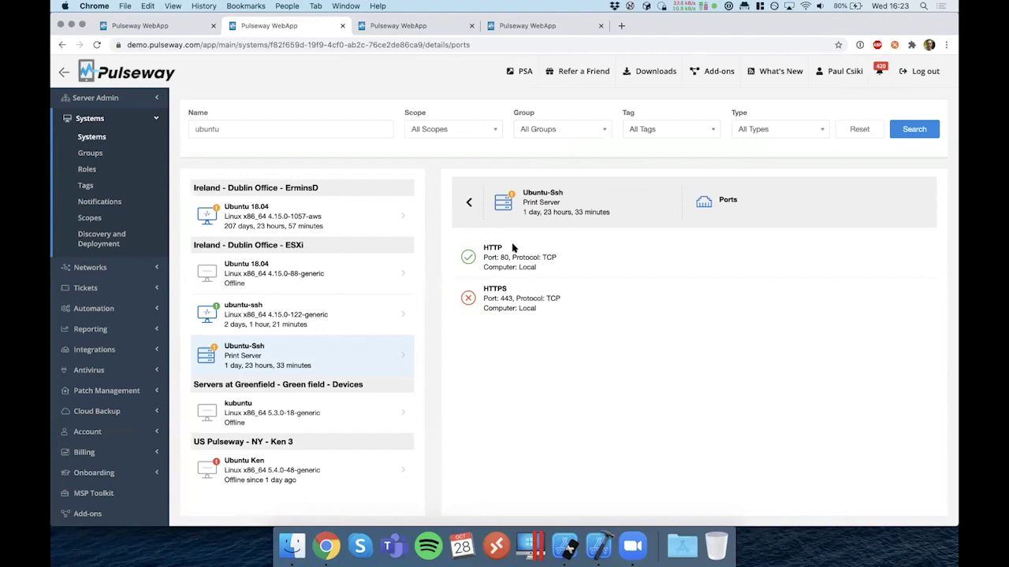
{"action": "left_click", "coordinate": [468, 202]}
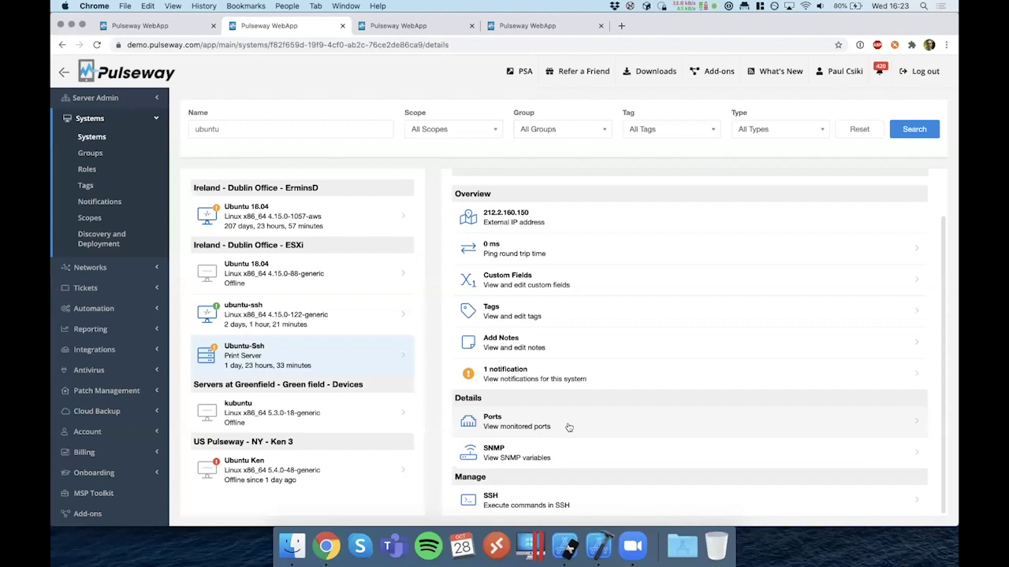
{"action": "scroll", "coordinate": [569, 426], "scroll_direction": "up", "scroll_amount": 2}
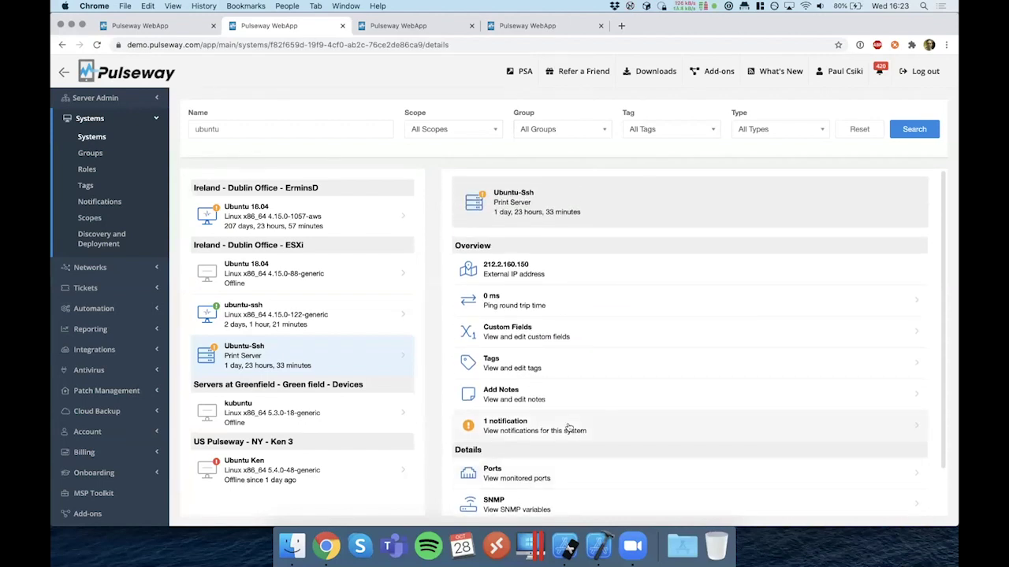
{"action": "scroll", "coordinate": [569, 426], "scroll_direction": "down", "scroll_amount": 2}
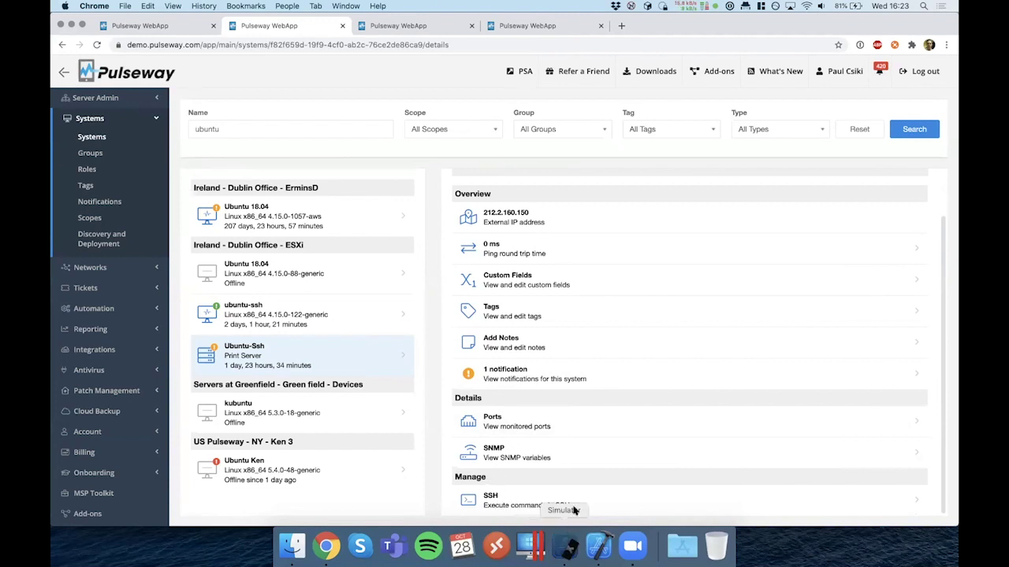
Step: Switch to the Simulator and close the mobile app's SSH session on Ubuntu-Ssh
{"action": "left_click", "coordinate": [564, 545]}
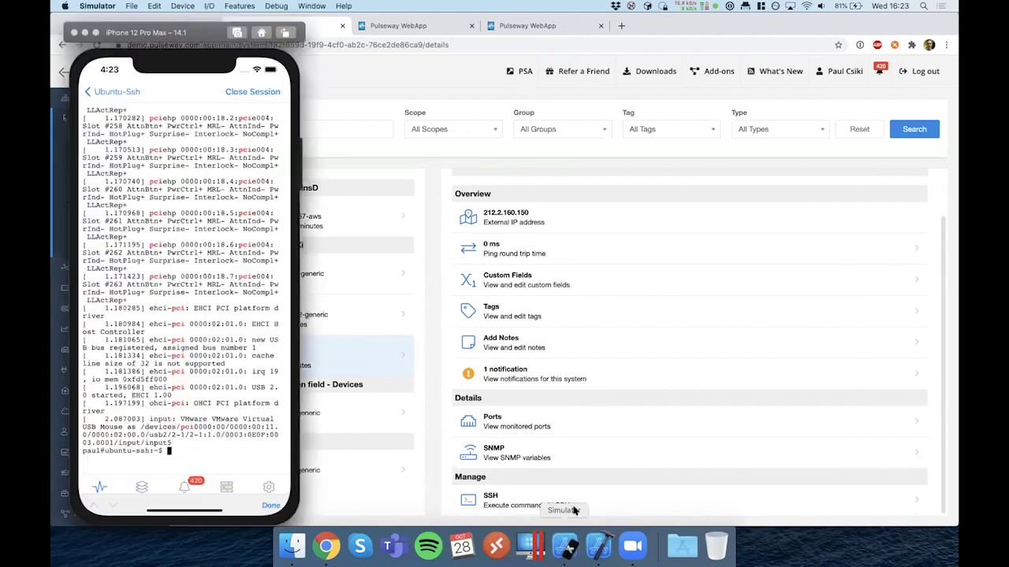
{"action": "left_click", "coordinate": [268, 92]}
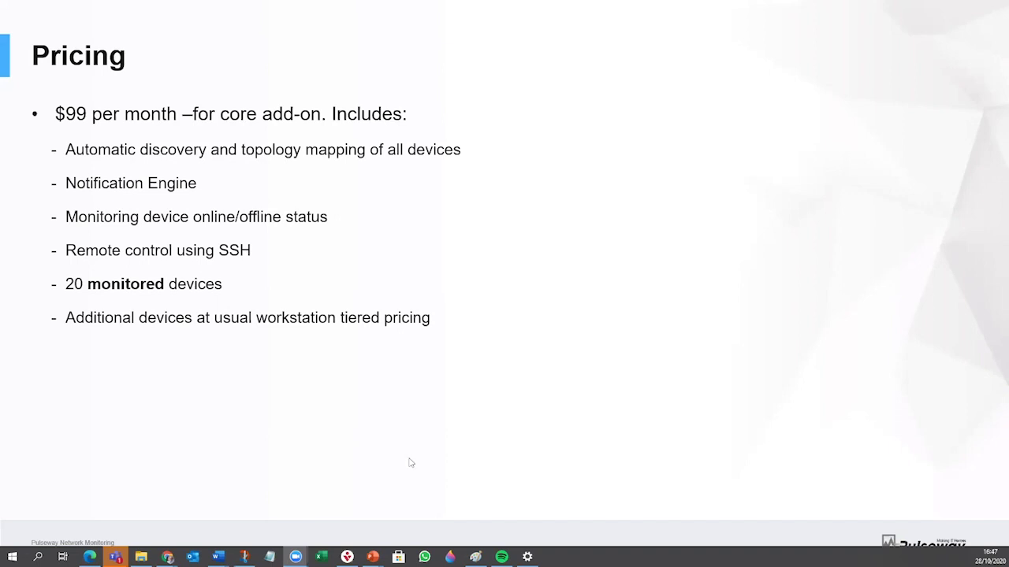
{"action": "left_click", "coordinate": [541, 446]}
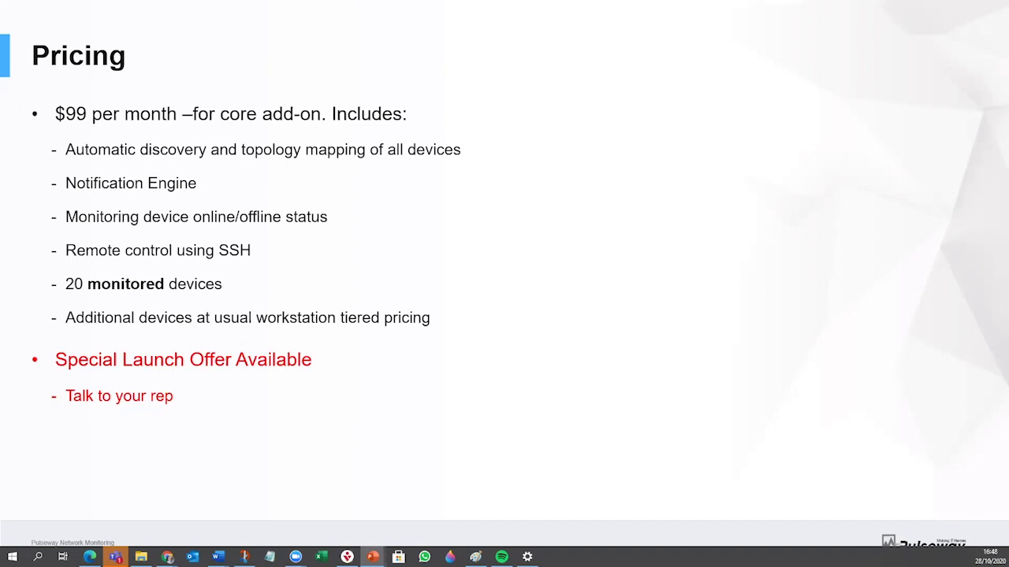
{"action": "left_click", "coordinate": [527, 403]}
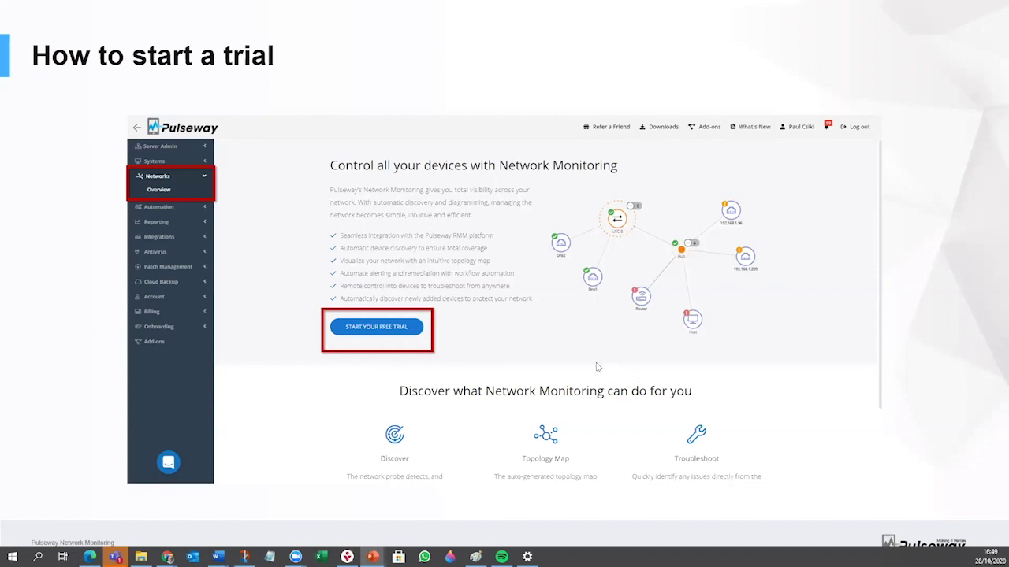
{"action": "key", "text": "Right"}
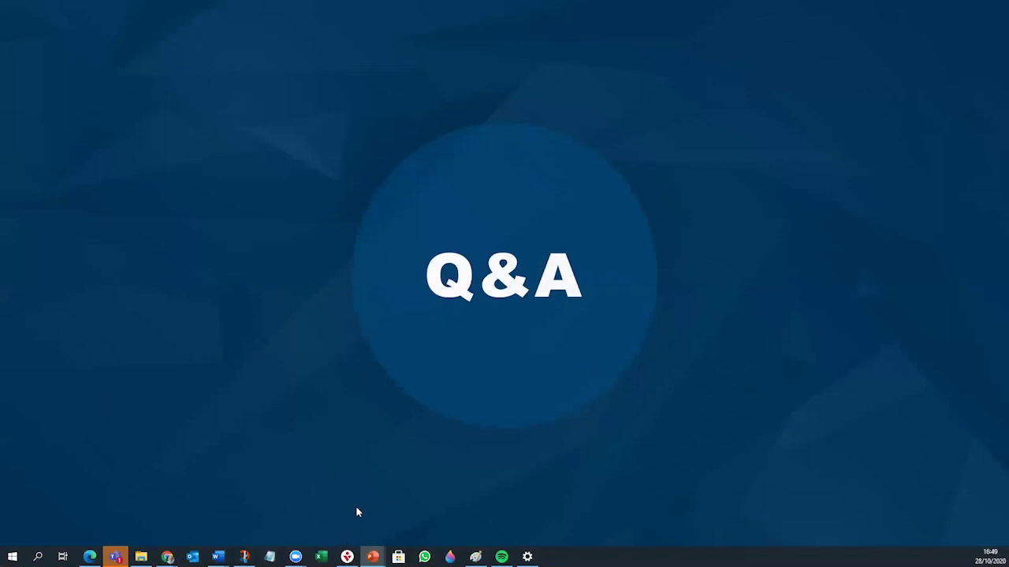